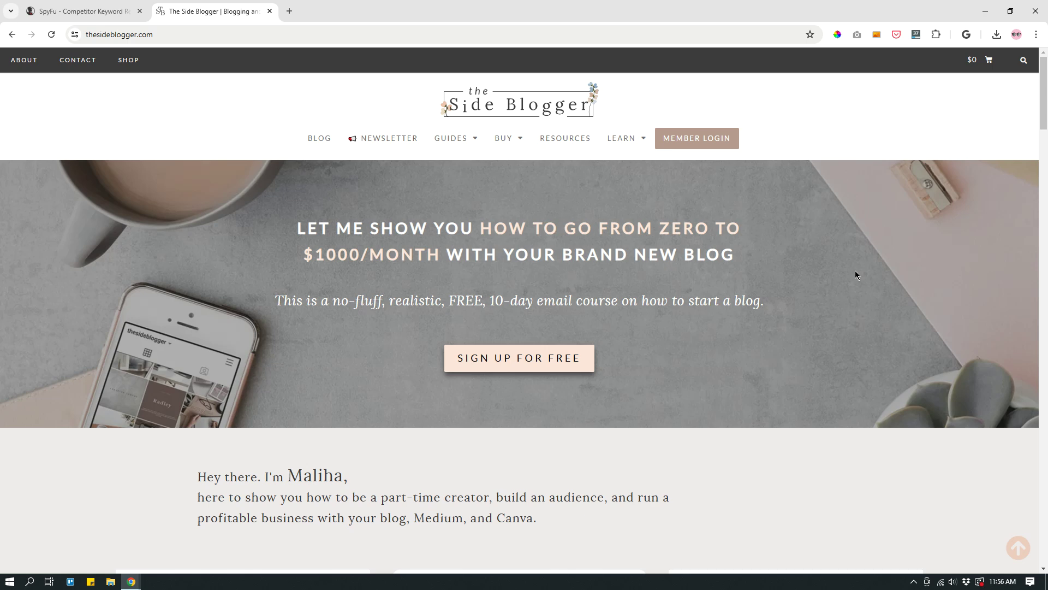
Step: Open The Side Blogger's 'Sell Canva Templates' beginner's guide from the Guides menu
{"action": "mouse_move", "coordinate": [471, 142]}
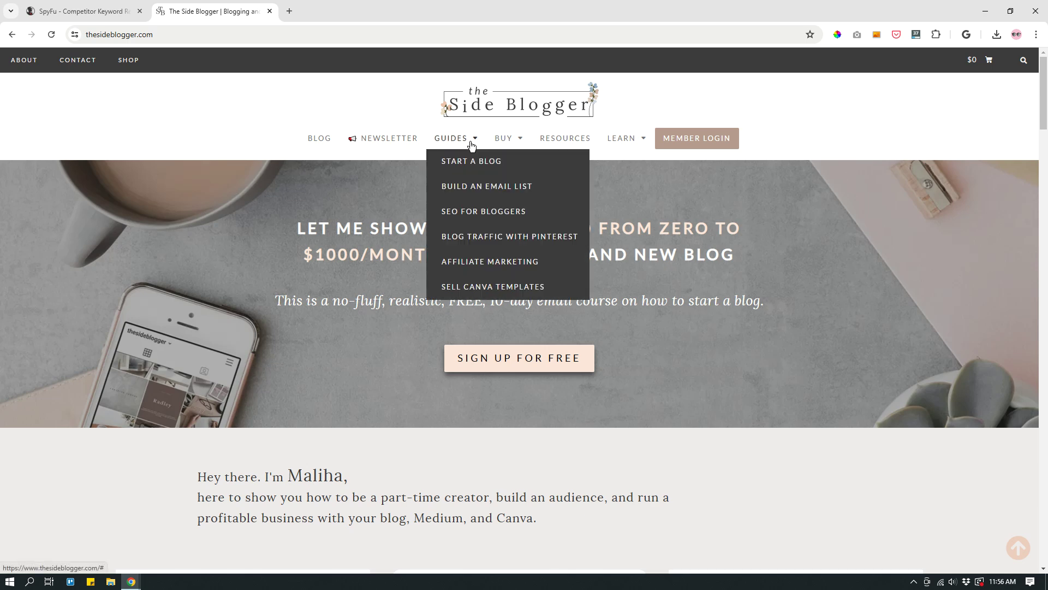
{"action": "left_click", "coordinate": [502, 287]}
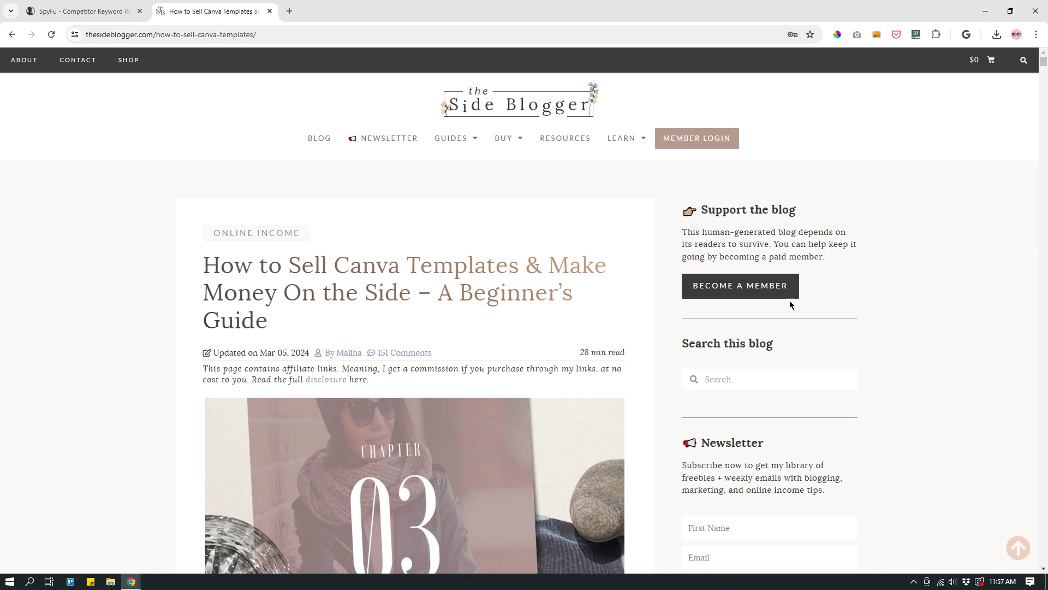
Step: Scroll down through the opening of the Canva templates article
{"action": "scroll", "coordinate": [614, 371], "scroll_direction": "down", "scroll_amount": 3}
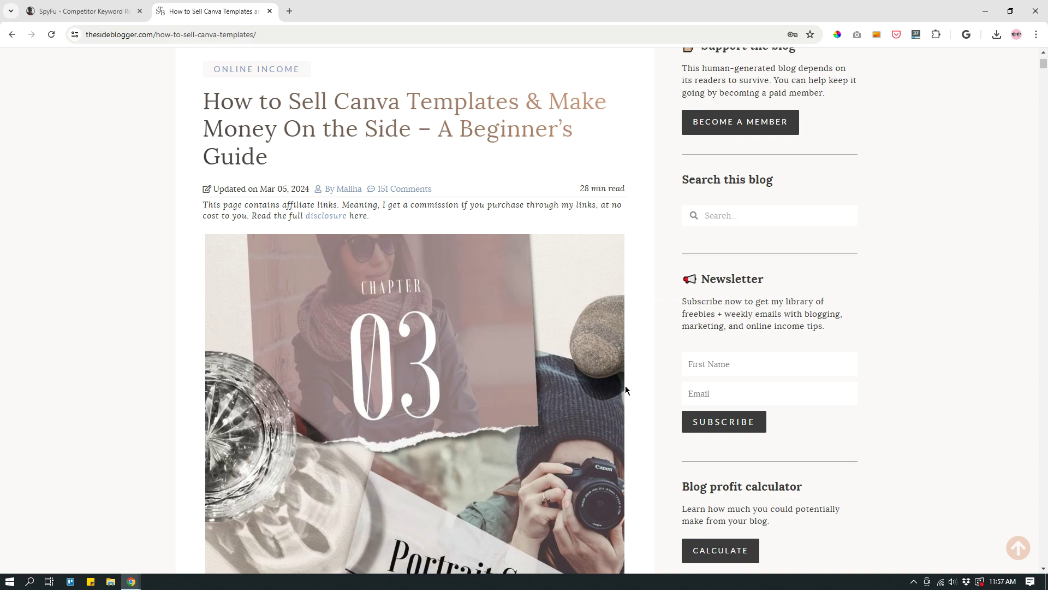
{"action": "scroll", "coordinate": [604, 357], "scroll_direction": "down", "scroll_amount": 5}
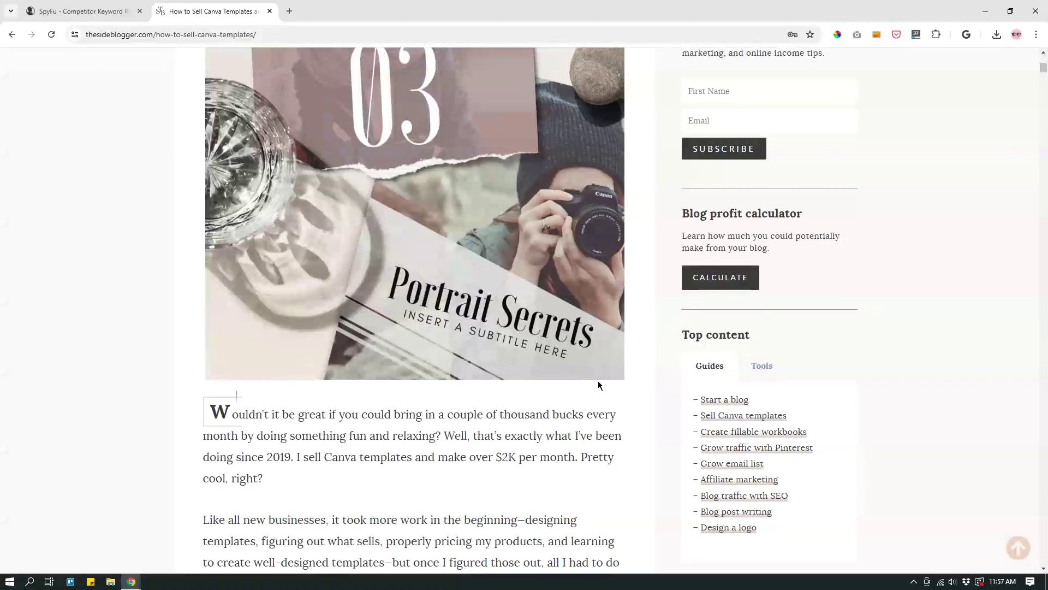
{"action": "scroll", "coordinate": [594, 401], "scroll_direction": "down", "scroll_amount": 4}
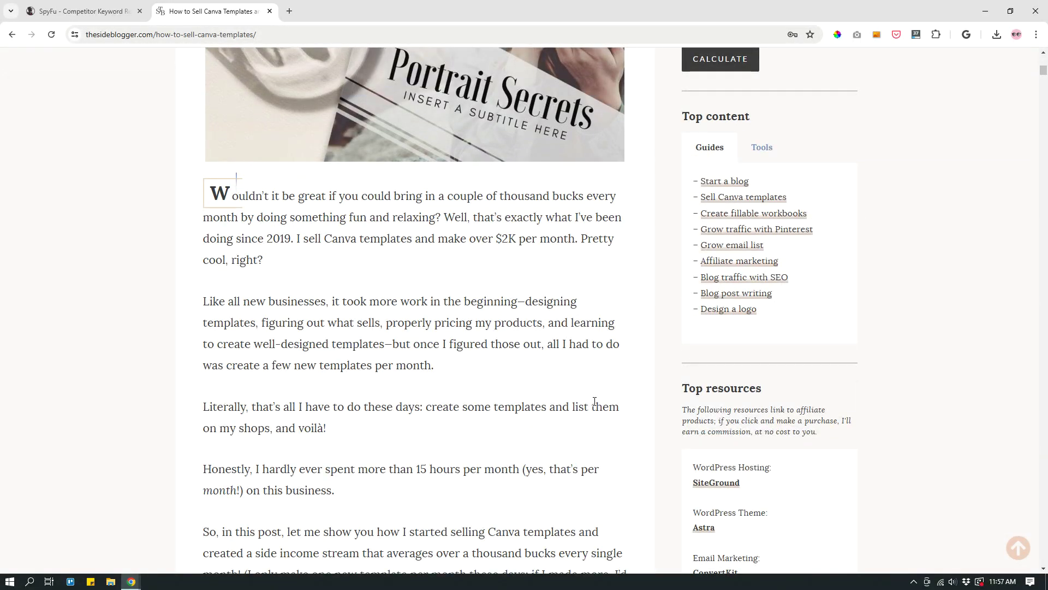
{"action": "scroll", "coordinate": [595, 401], "scroll_direction": "down", "scroll_amount": 4}
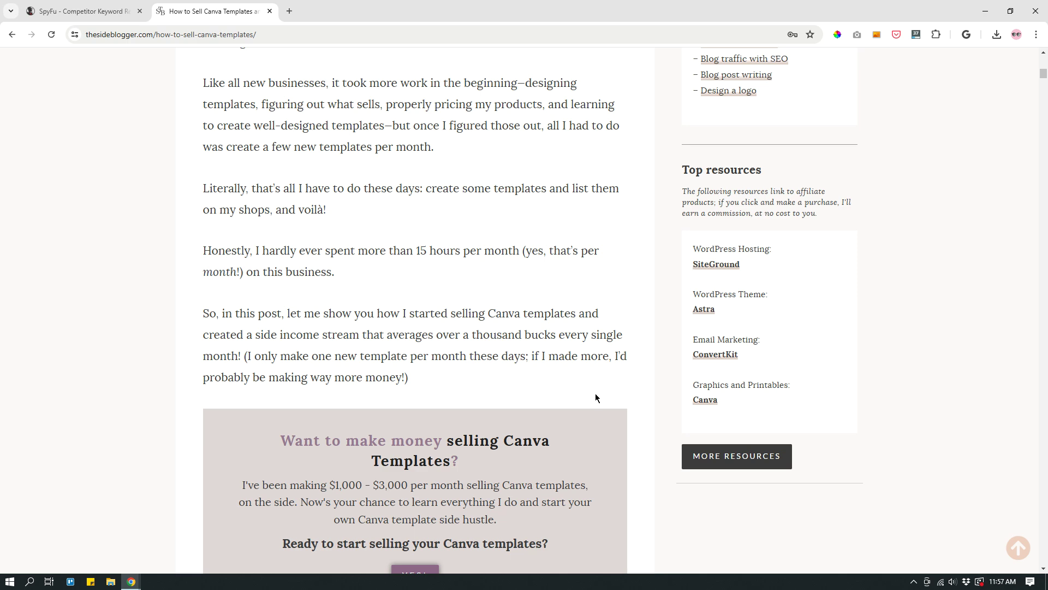
{"action": "scroll", "coordinate": [596, 398], "scroll_direction": "down", "scroll_amount": 5}
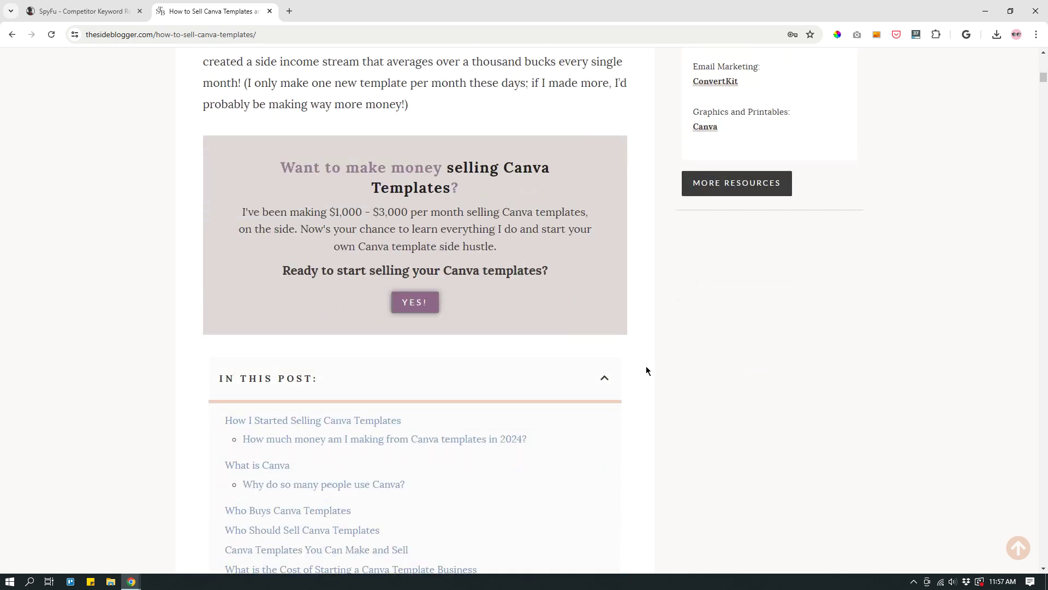
{"action": "scroll", "coordinate": [646, 371], "scroll_direction": "down", "scroll_amount": 5}
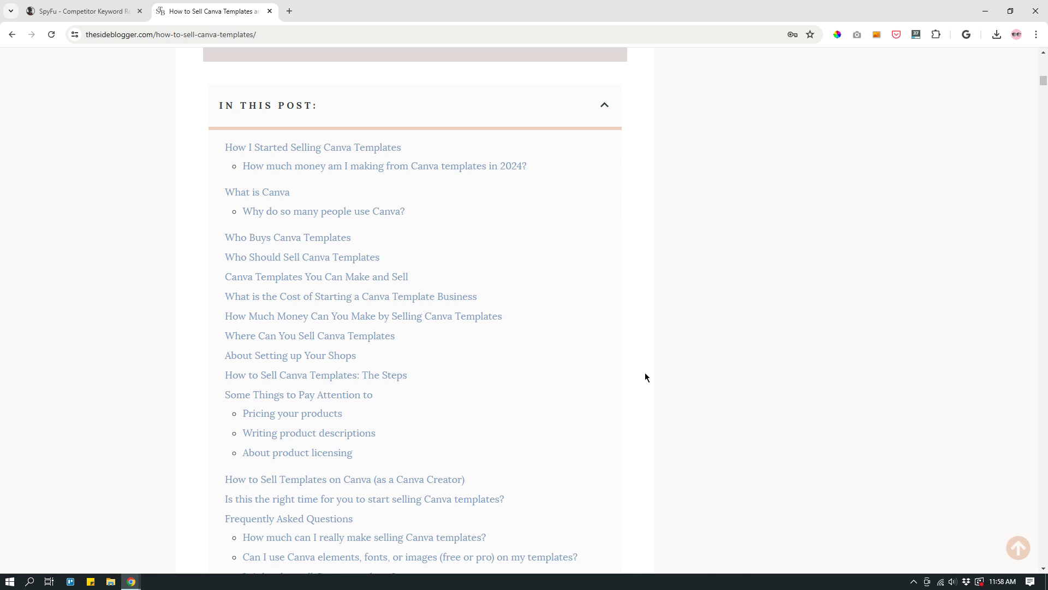
{"action": "scroll", "coordinate": [646, 376], "scroll_direction": "down", "scroll_amount": 6}
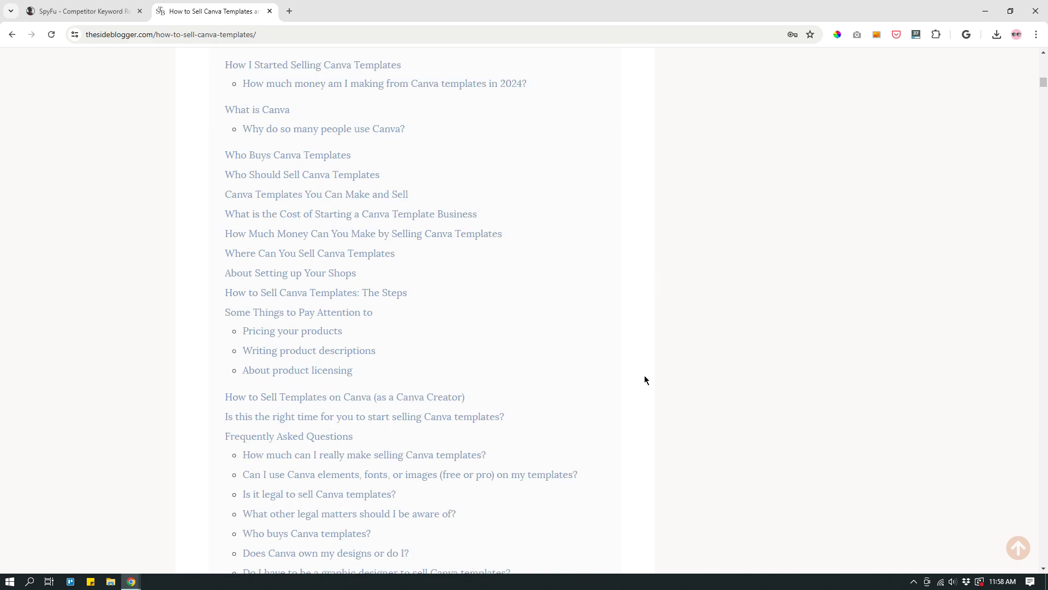
{"action": "scroll", "coordinate": [1033, 245], "scroll_direction": "up", "scroll_amount": 6}
{"action": "scroll", "coordinate": [1017, 254], "scroll_direction": "up", "scroll_amount": 10}
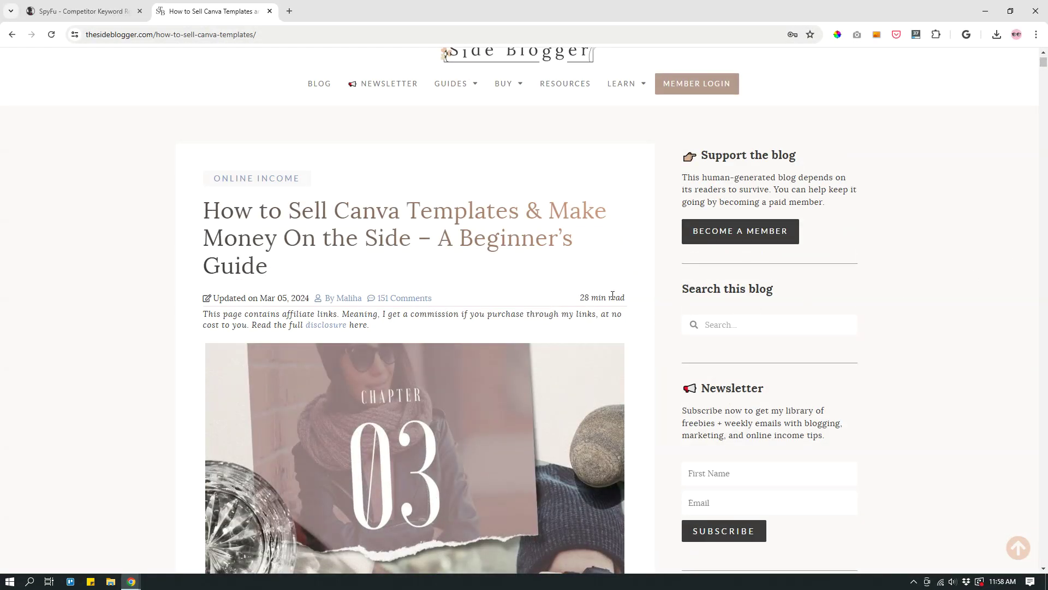
Step: Highlight the '28 min read' estimate, then read through the intro and In This Post contents
{"action": "left_click_drag", "start_coordinate": [581, 299], "coordinate": [627, 299]}
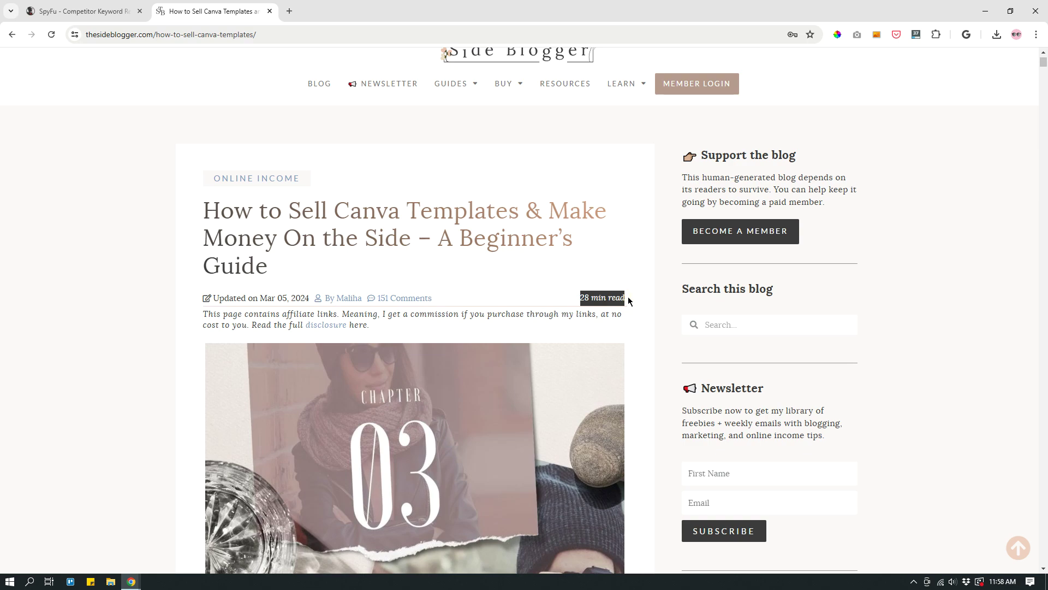
{"action": "scroll", "coordinate": [831, 288], "scroll_direction": "down", "scroll_amount": 3}
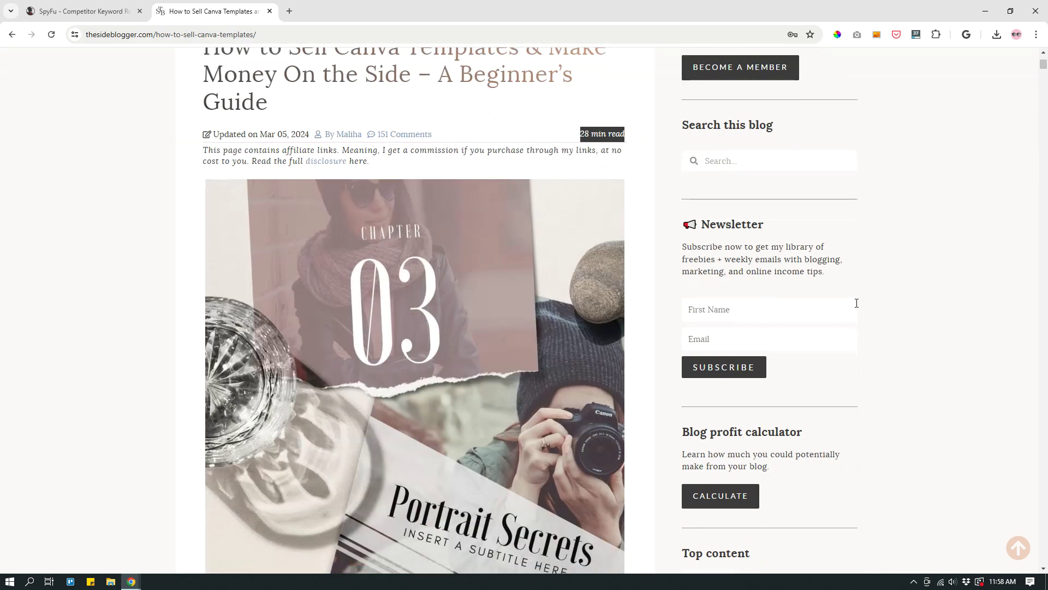
{"action": "left_click", "coordinate": [973, 280]}
{"action": "scroll", "coordinate": [979, 267], "scroll_direction": "down", "scroll_amount": 9}
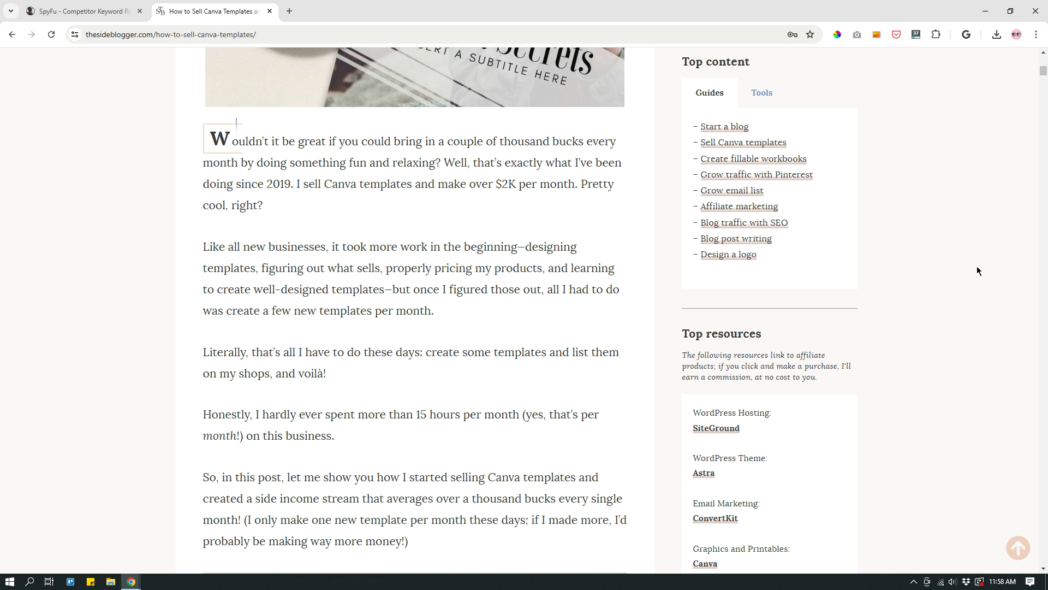
{"action": "scroll", "coordinate": [978, 270], "scroll_direction": "down", "scroll_amount": 3}
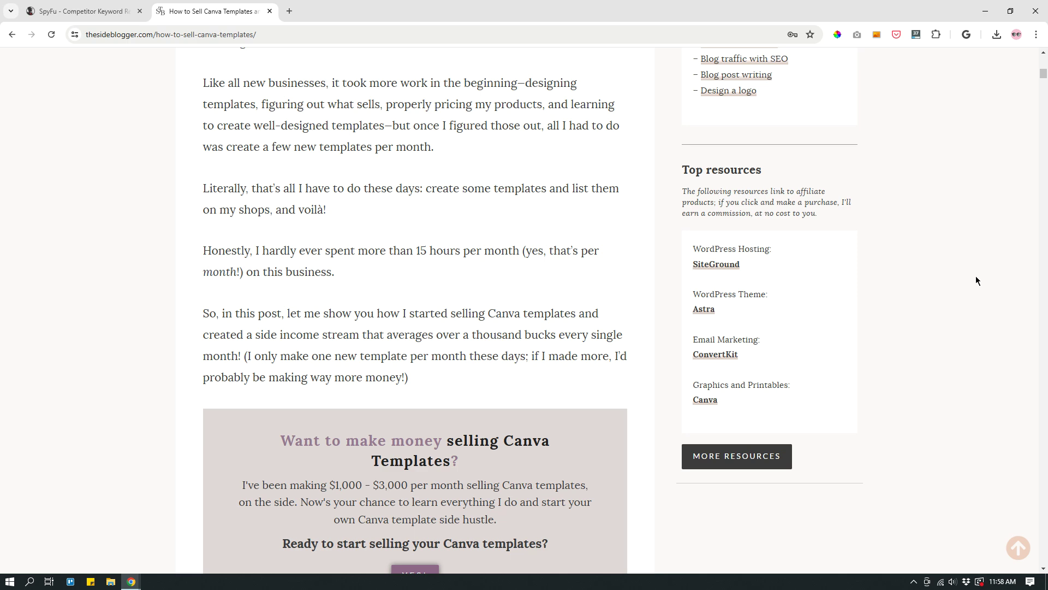
{"action": "scroll", "coordinate": [977, 287], "scroll_direction": "down", "scroll_amount": 4}
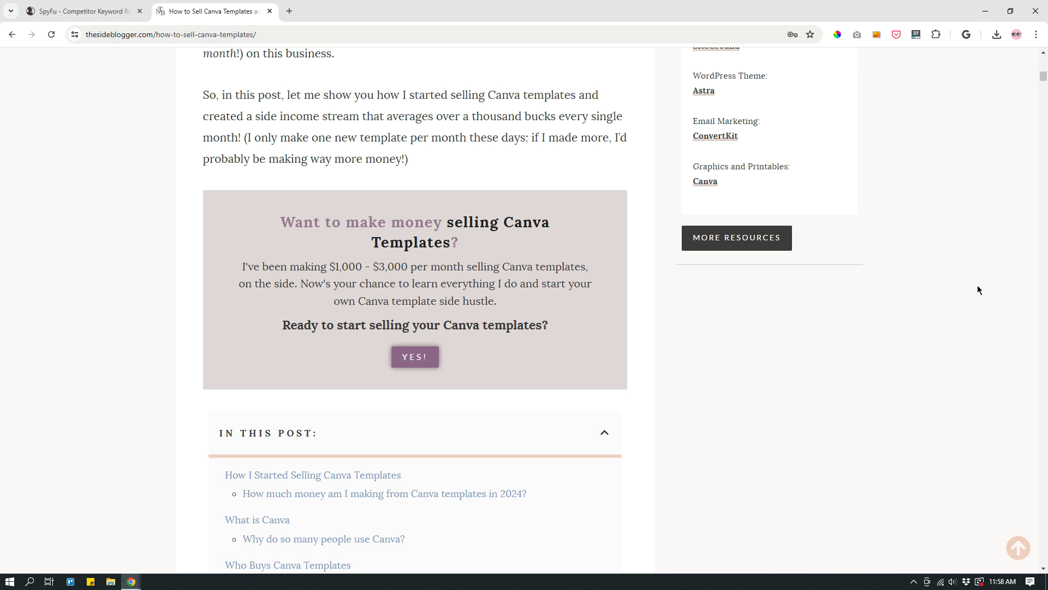
{"action": "scroll", "coordinate": [977, 290], "scroll_direction": "down", "scroll_amount": 9}
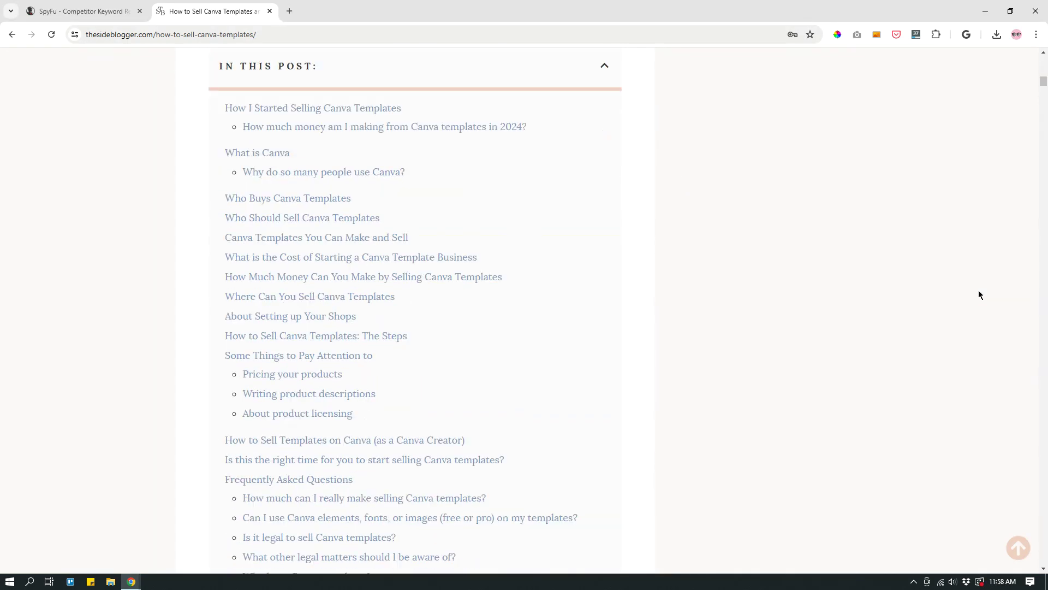
{"action": "scroll", "coordinate": [979, 294], "scroll_direction": "down", "scroll_amount": 4}
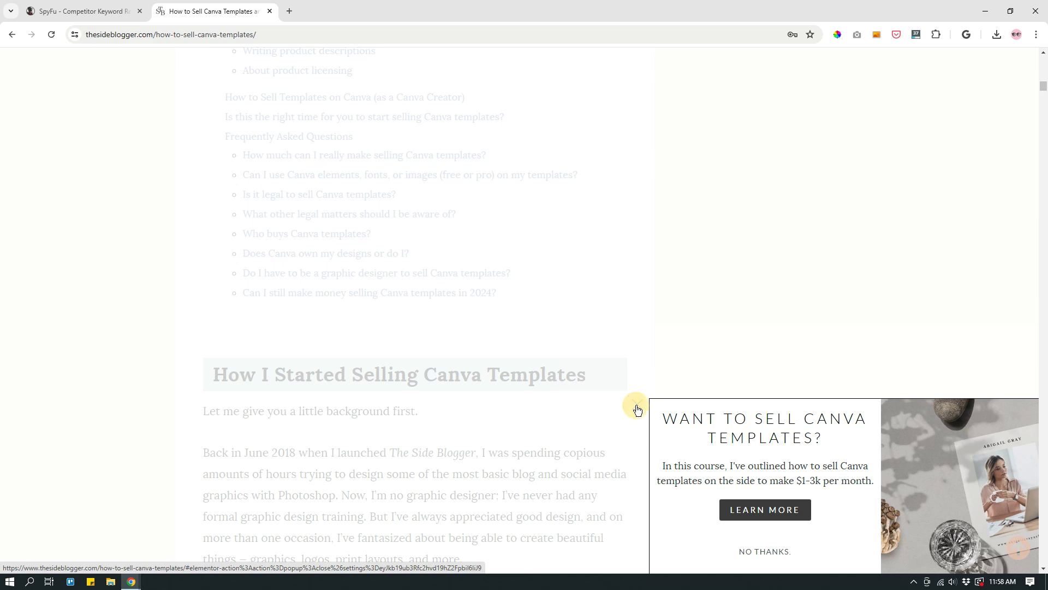
Step: Dismiss the course pop-up, read 'How I Started Selling Canva Templates', then return to the top
{"action": "left_click", "coordinate": [637, 404]}
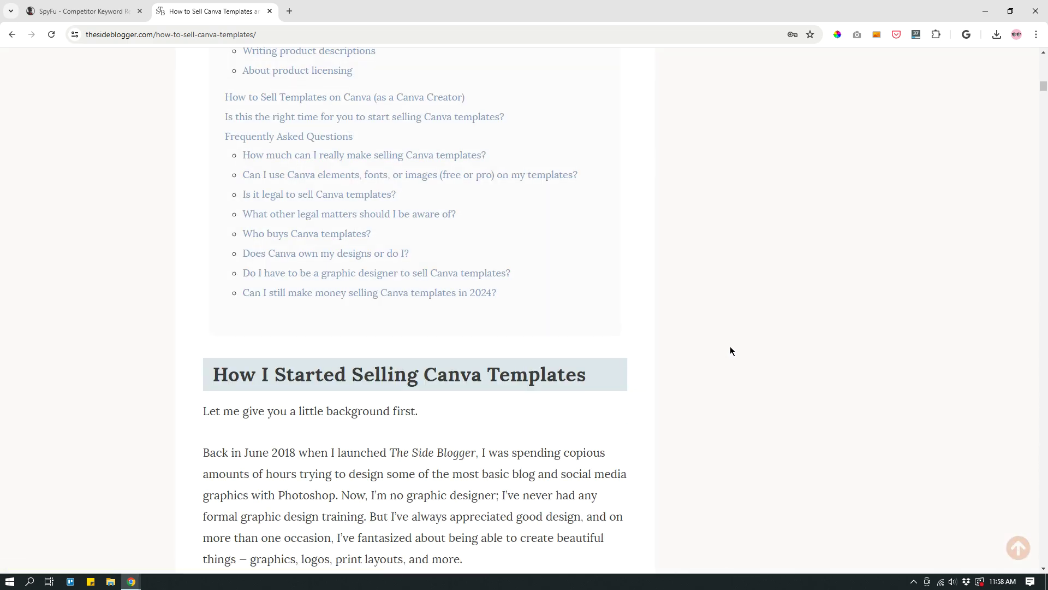
{"action": "scroll", "coordinate": [732, 351], "scroll_direction": "down", "scroll_amount": 4}
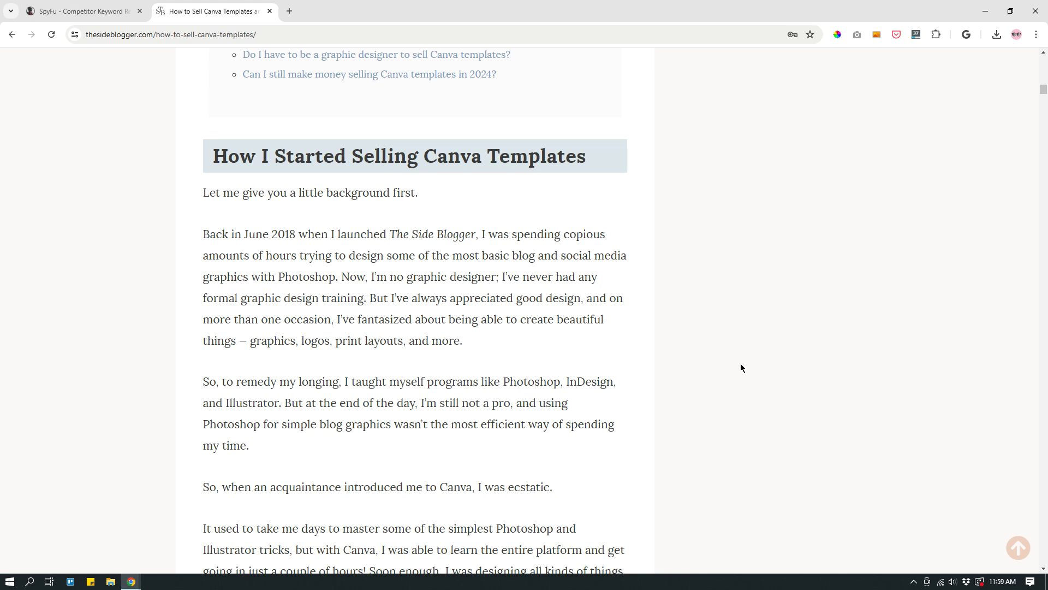
{"action": "scroll", "coordinate": [740, 365], "scroll_direction": "down", "scroll_amount": 4}
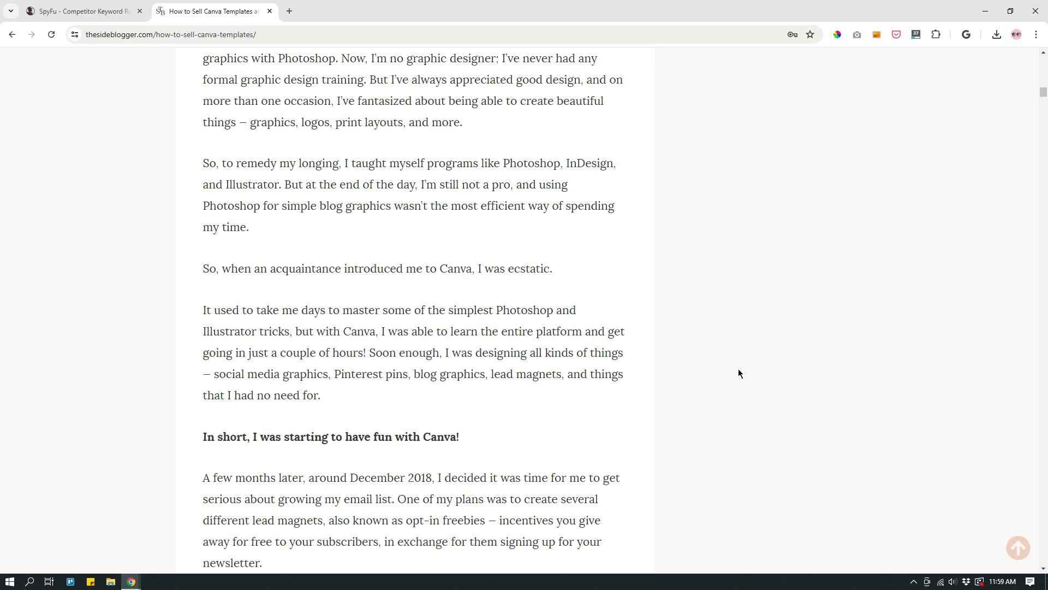
{"action": "scroll", "coordinate": [738, 373], "scroll_direction": "down", "scroll_amount": 3}
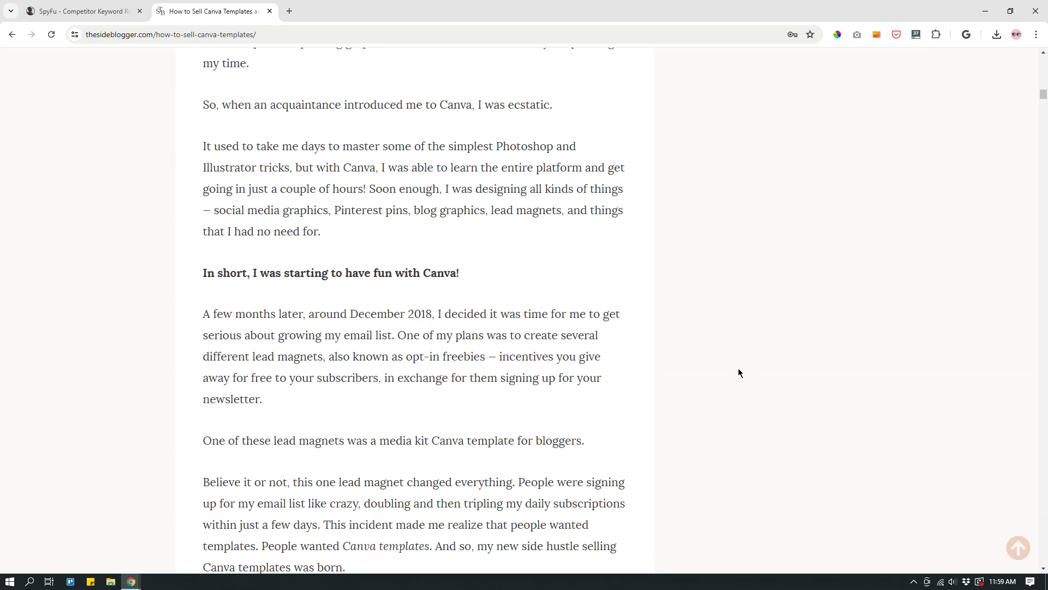
{"action": "scroll", "coordinate": [738, 373], "scroll_direction": "down", "scroll_amount": 2}
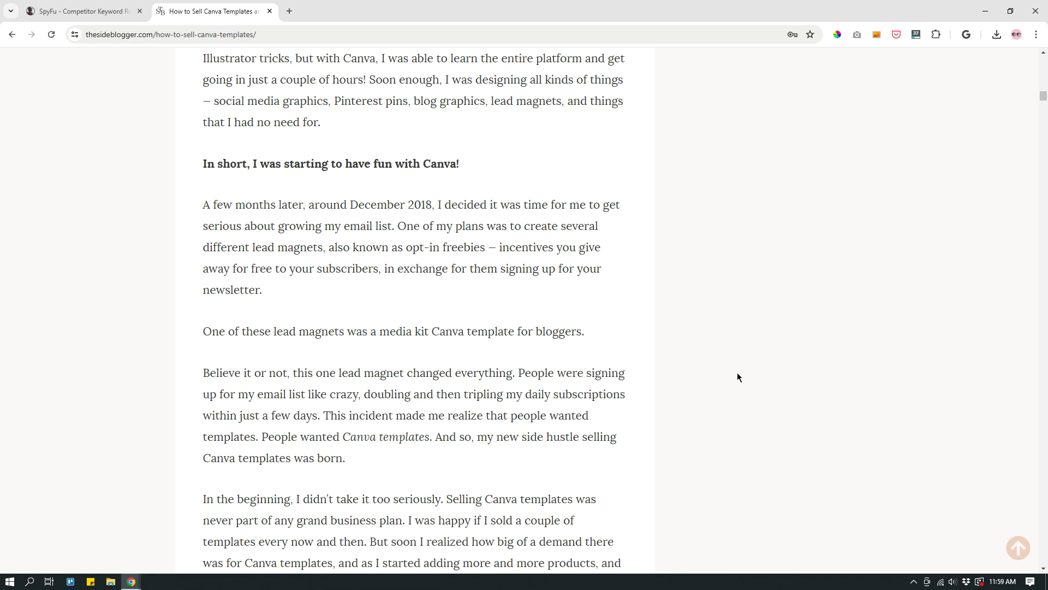
{"action": "scroll", "coordinate": [733, 377], "scroll_direction": "down", "scroll_amount": 4}
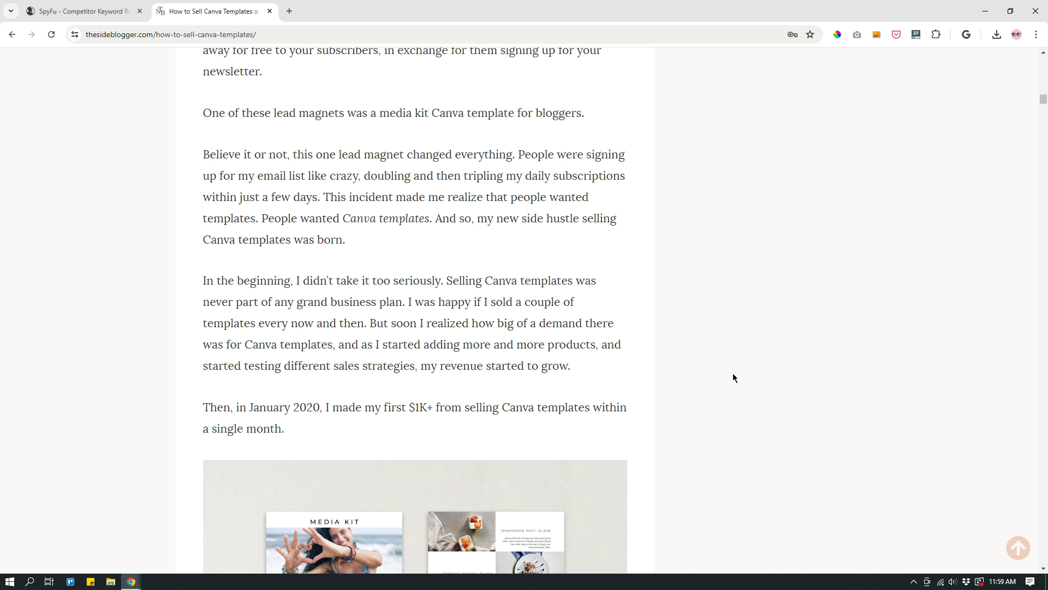
{"action": "scroll", "coordinate": [746, 409], "scroll_direction": "down", "scroll_amount": 4}
{"action": "scroll", "coordinate": [870, 392], "scroll_direction": "up", "scroll_amount": 6}
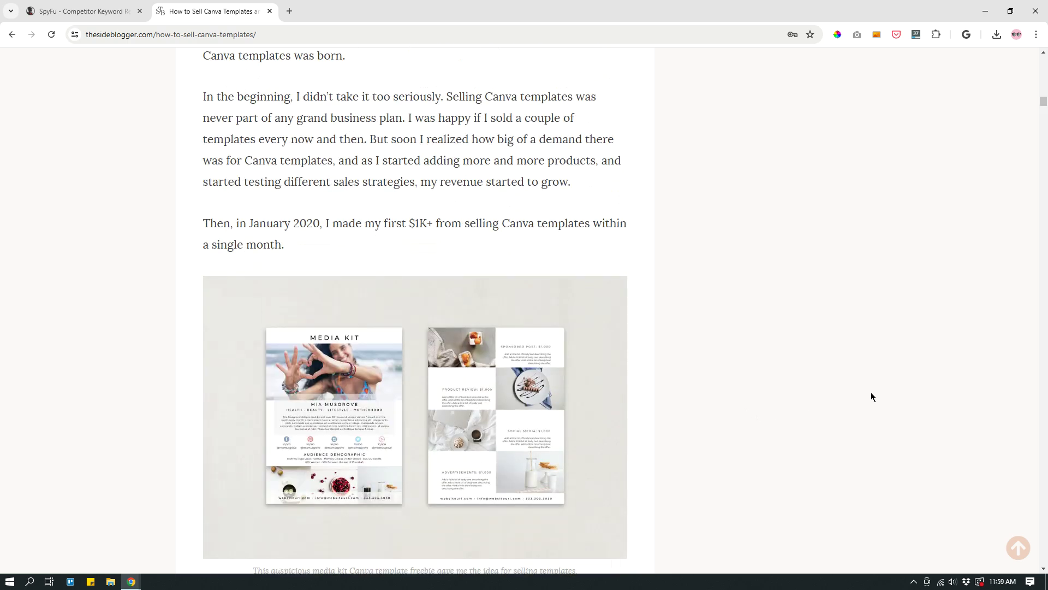
{"action": "left_click", "coordinate": [1016, 554]}
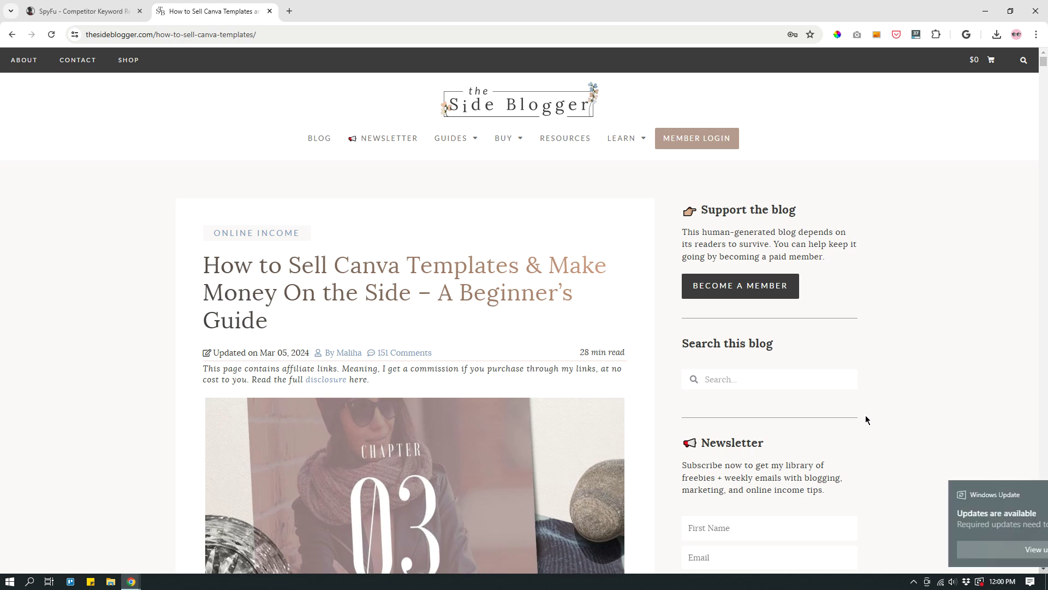
{"action": "left_click", "coordinate": [1029, 496]}
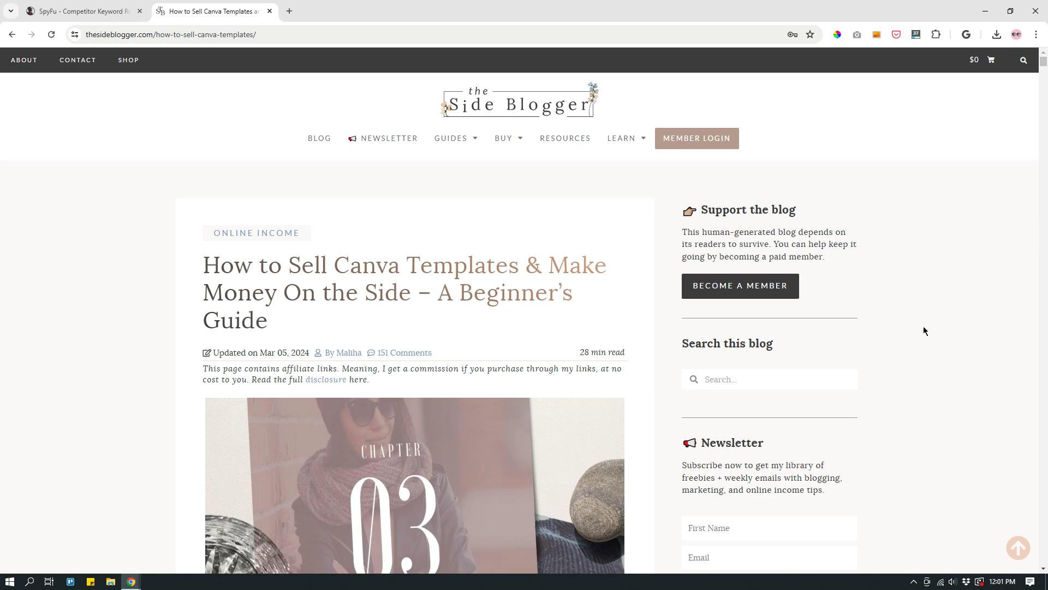
{"action": "left_click", "coordinate": [107, 17]}
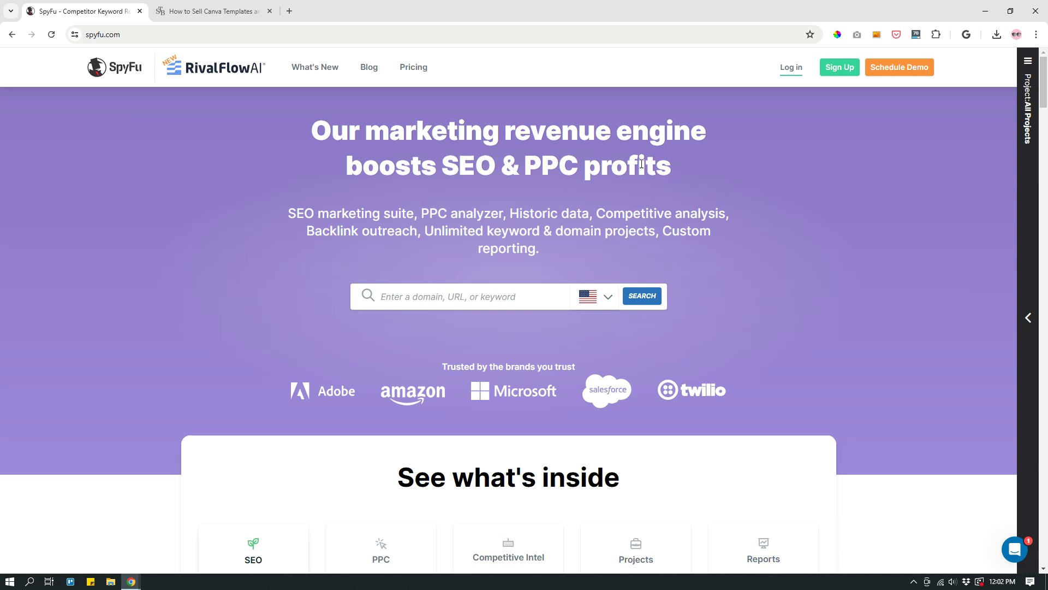
Step: Bring up SpyFu's pricing plans and highlight the Basic plan's $39/month price
{"action": "left_click", "coordinate": [415, 76]}
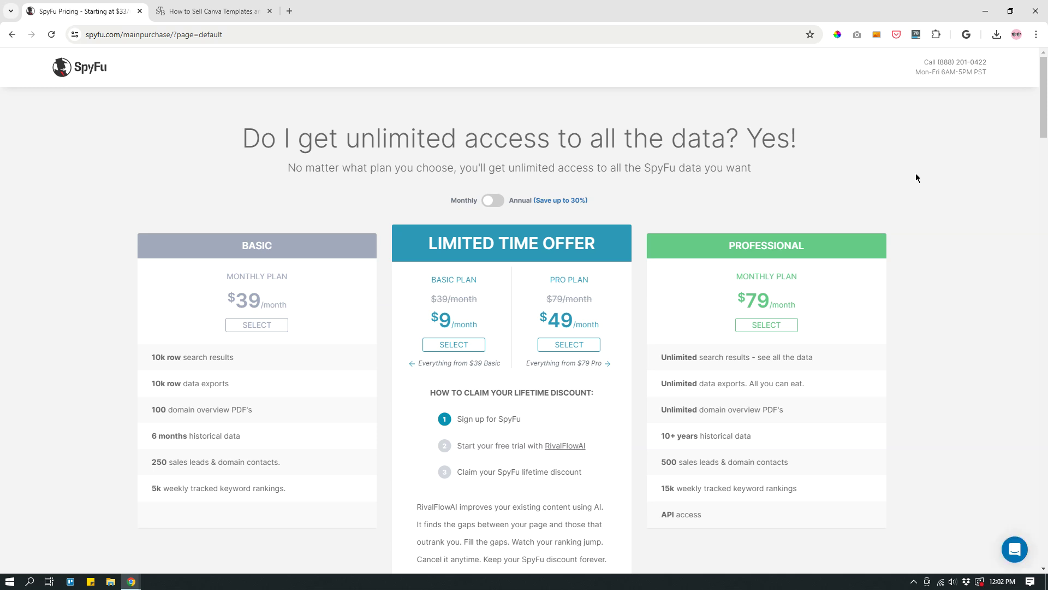
{"action": "left_click_drag", "start_coordinate": [211, 240], "coordinate": [292, 240]}
{"action": "left_click_drag", "start_coordinate": [214, 305], "coordinate": [300, 300]}
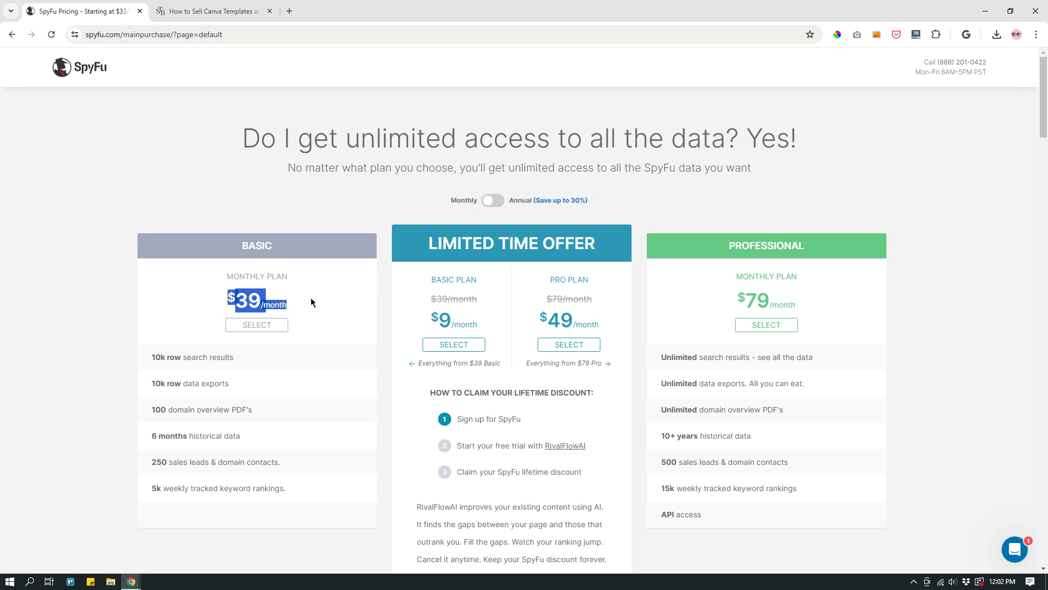
Step: Search 'semrush pricing' in a new tab and open Semrush's Plans & Pricing page
{"action": "left_click", "coordinate": [289, 11]}
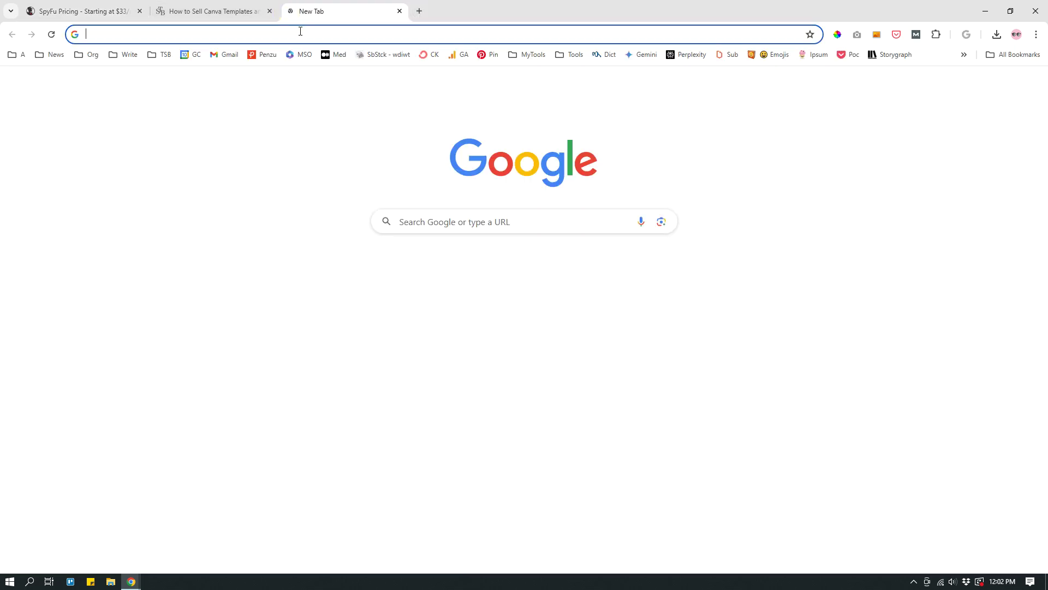
{"action": "type", "text": "semrush pri"}
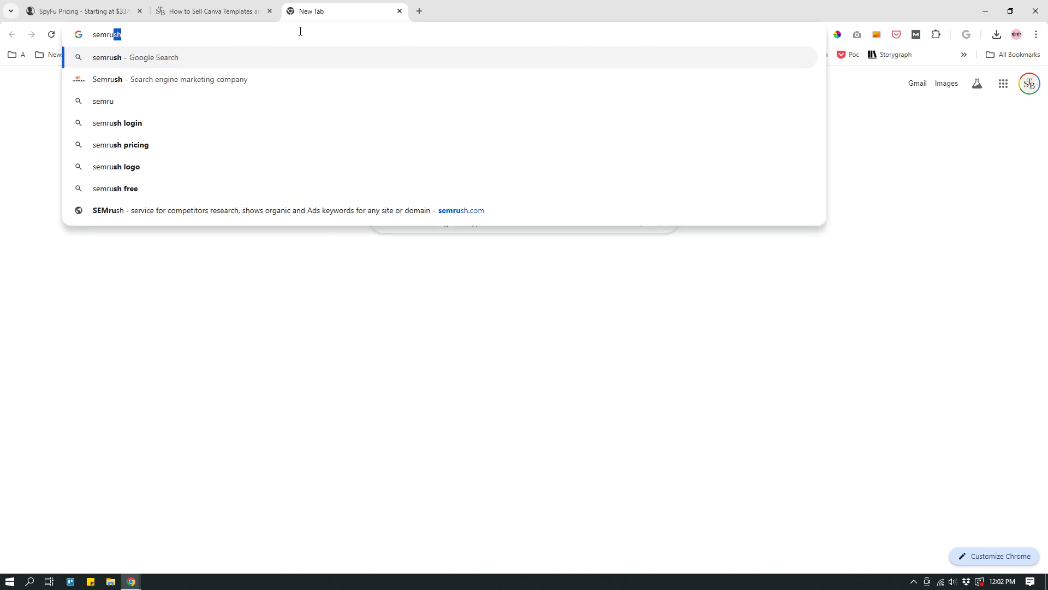
{"action": "type", "text": "cing"}
{"action": "key", "text": "Return"}
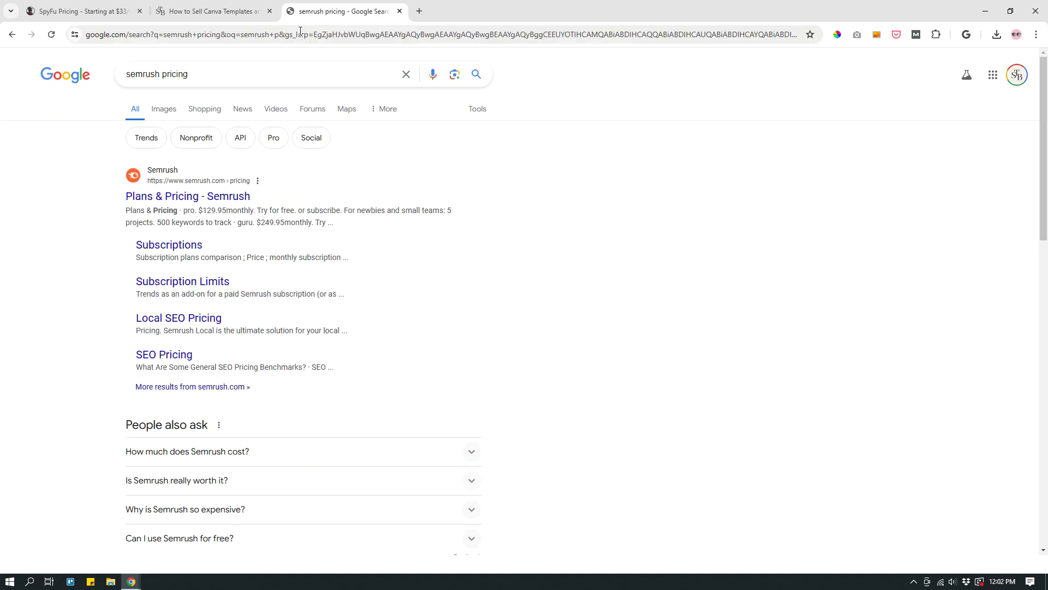
{"action": "left_click", "coordinate": [207, 202]}
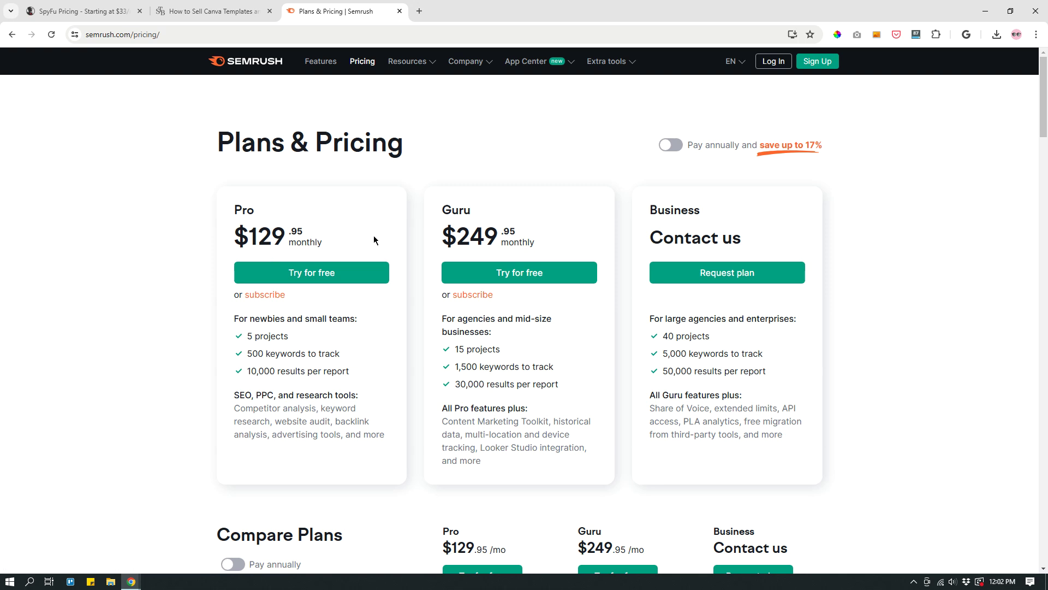
Step: Go back to the SpyFu Pricing tab after comparing Semrush's Pro and Guru plans
{"action": "left_click", "coordinate": [77, 11]}
{"action": "left_click", "coordinate": [172, 299]}
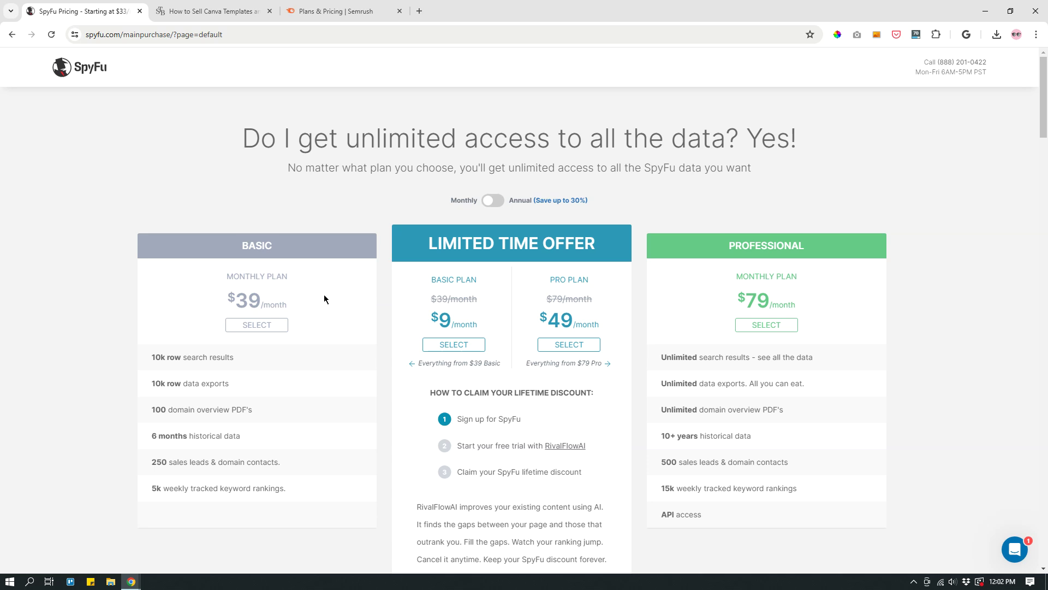
{"action": "left_click_drag", "start_coordinate": [423, 250], "coordinate": [599, 244]}
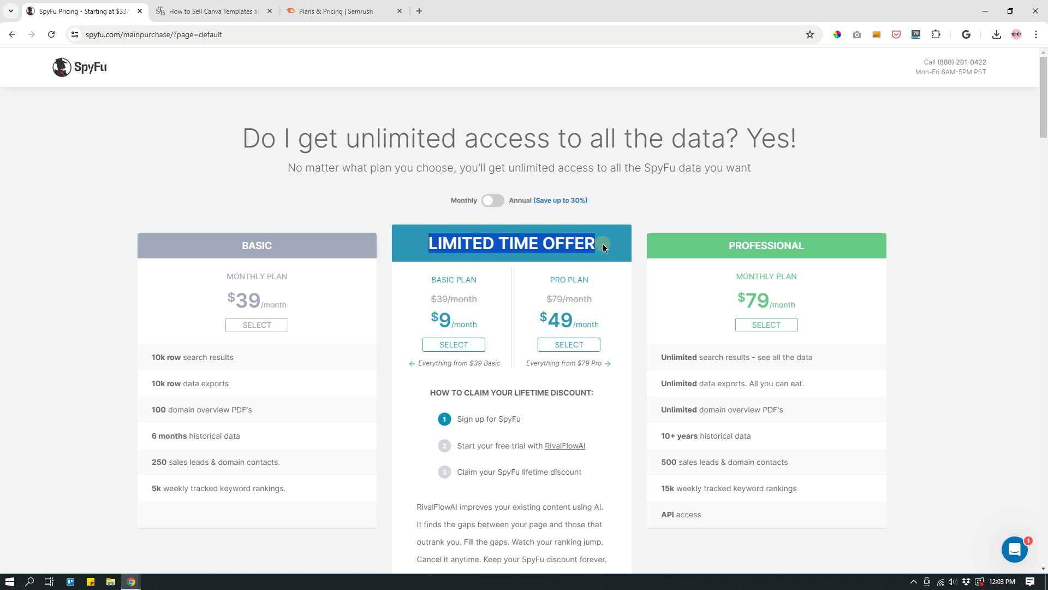
{"action": "left_click", "coordinate": [602, 243]}
{"action": "left_click_drag", "start_coordinate": [429, 250], "coordinate": [598, 248]}
{"action": "left_click", "coordinate": [610, 257]}
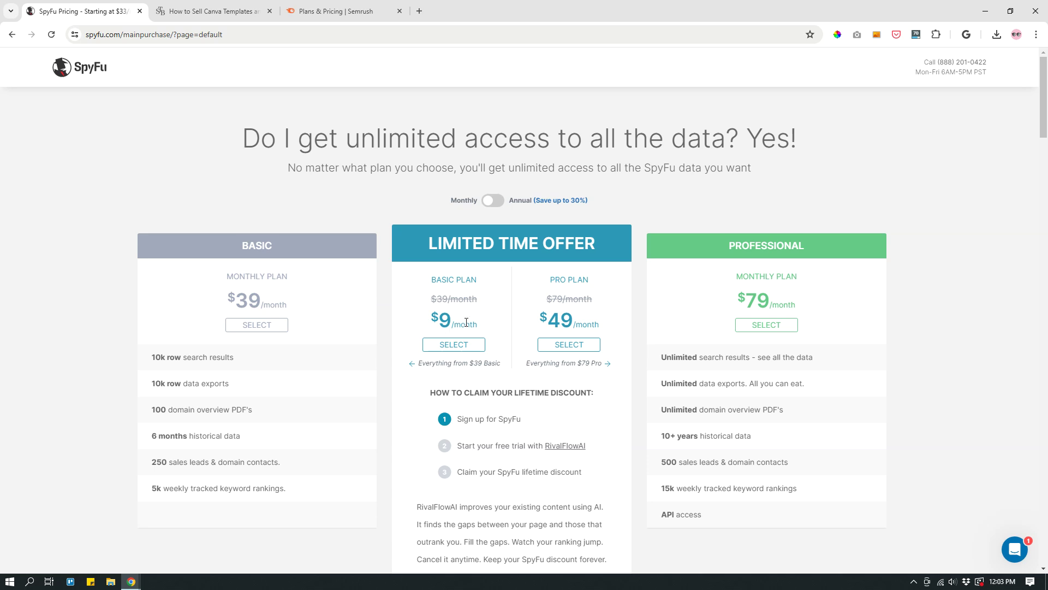
{"action": "scroll", "coordinate": [512, 369], "scroll_direction": "down", "scroll_amount": 2}
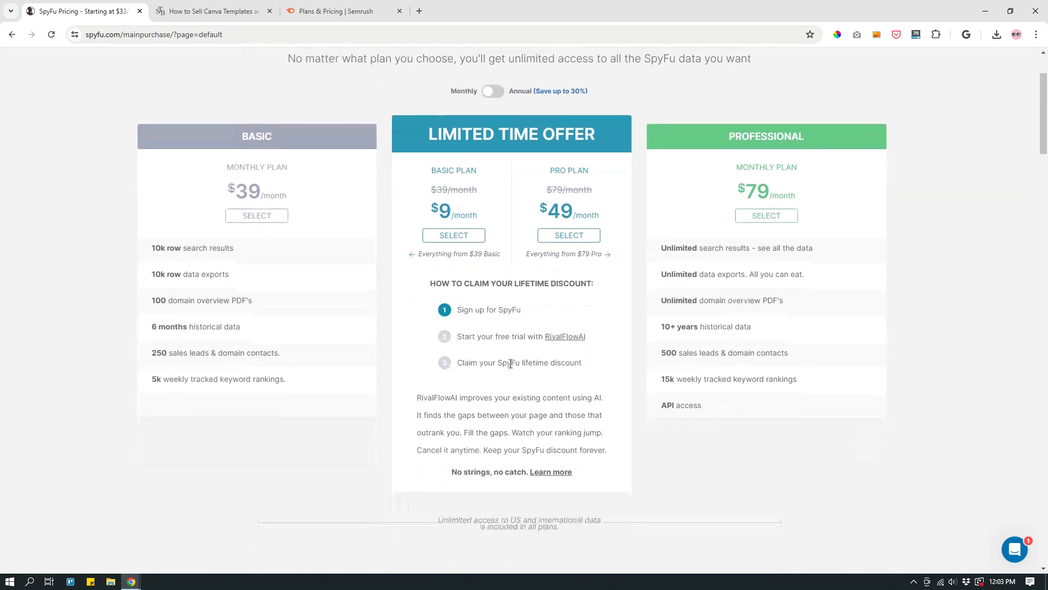
{"action": "scroll", "coordinate": [513, 372], "scroll_direction": "up", "scroll_amount": 2}
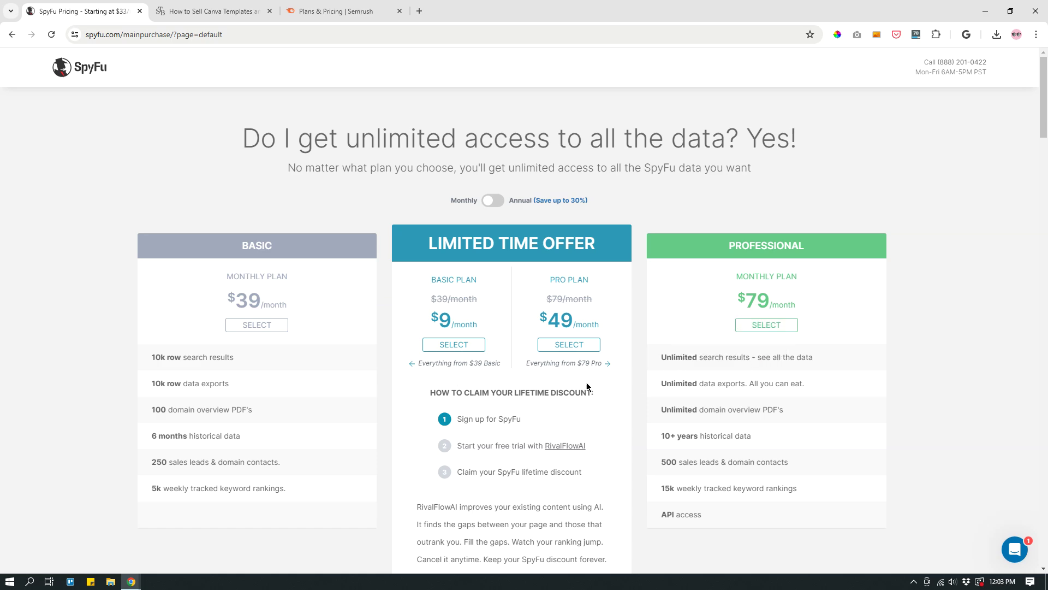
{"action": "scroll", "coordinate": [589, 387], "scroll_direction": "down", "scroll_amount": 2}
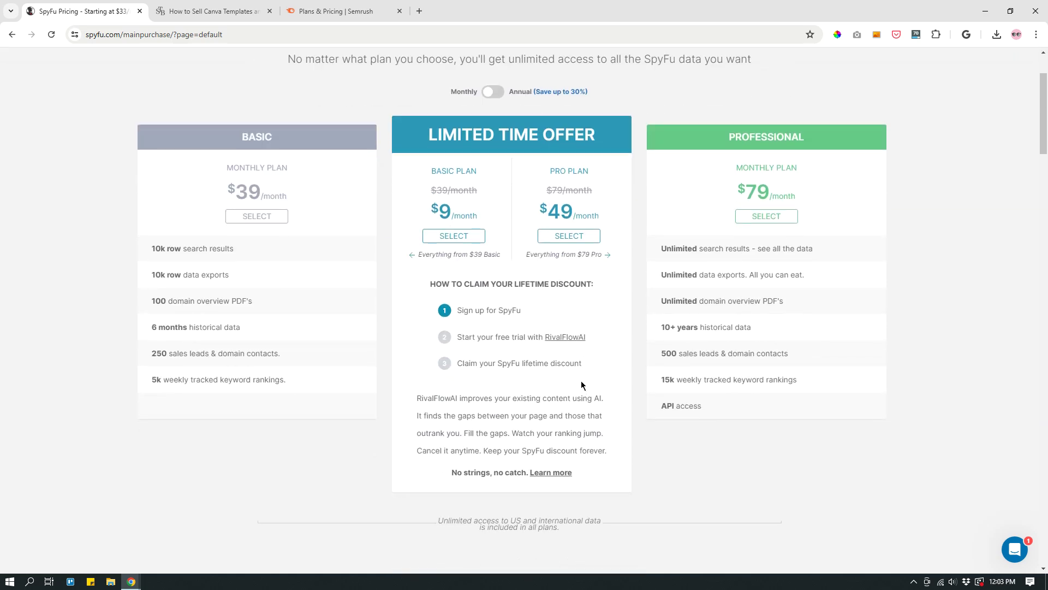
{"action": "scroll", "coordinate": [582, 385], "scroll_direction": "up", "scroll_amount": 2}
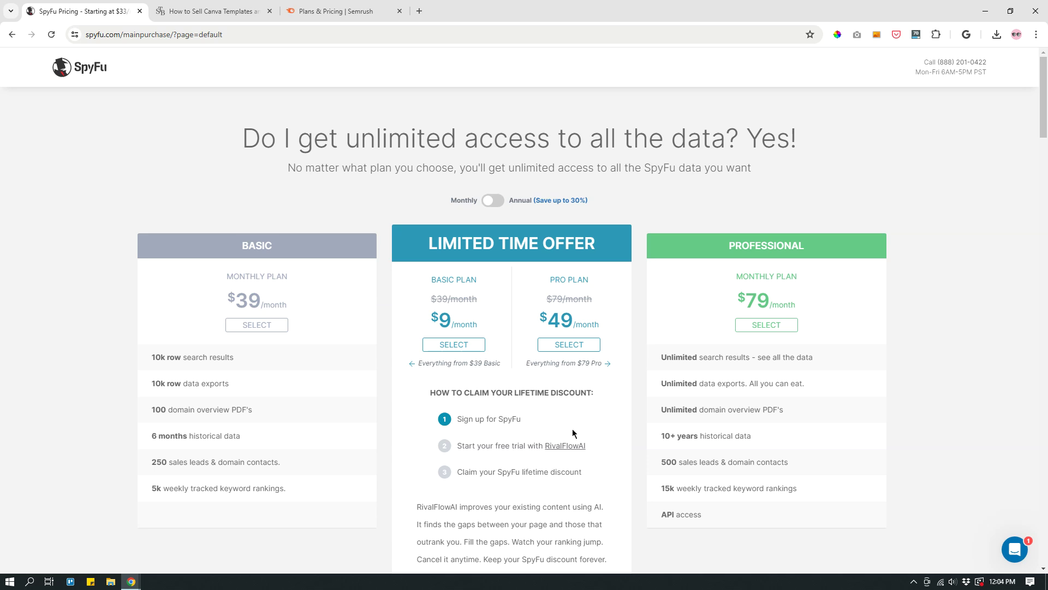
{"action": "mouse_move", "coordinate": [570, 448]}
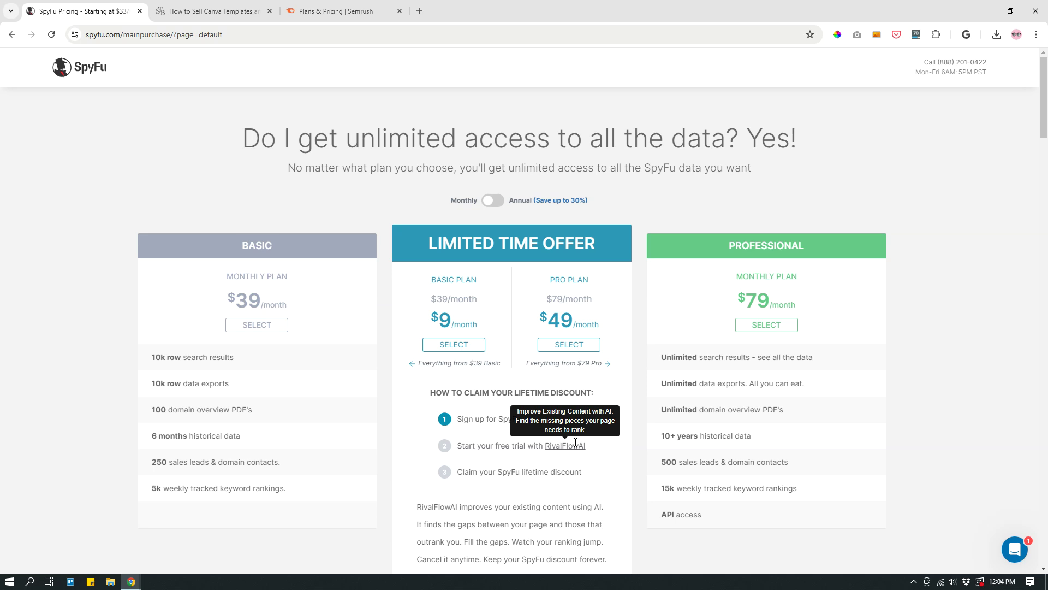
{"action": "scroll", "coordinate": [612, 431], "scroll_direction": "down", "scroll_amount": 2}
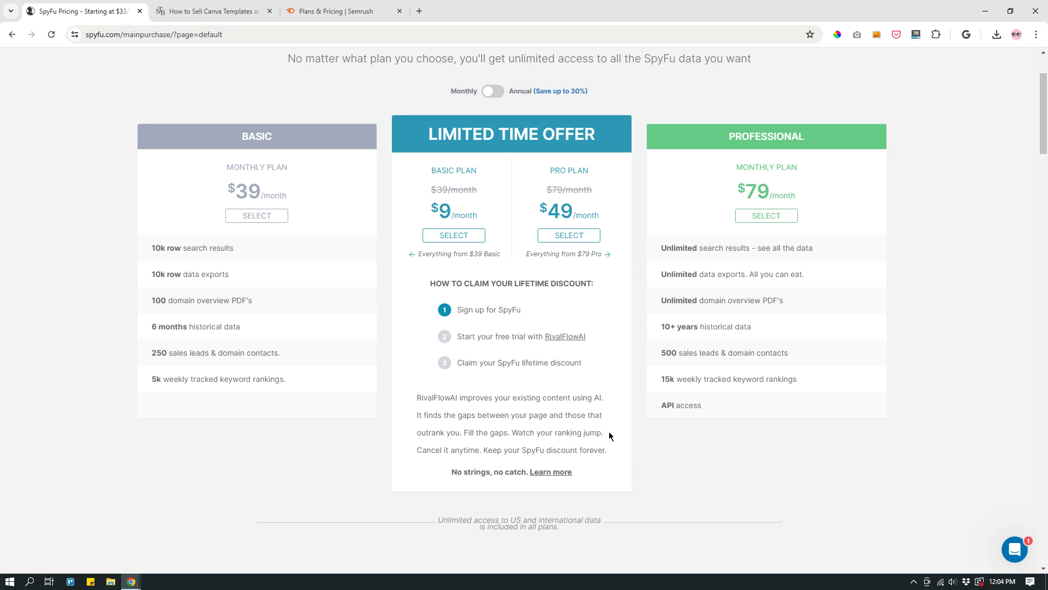
{"action": "scroll", "coordinate": [562, 345], "scroll_direction": "up", "scroll_amount": 2}
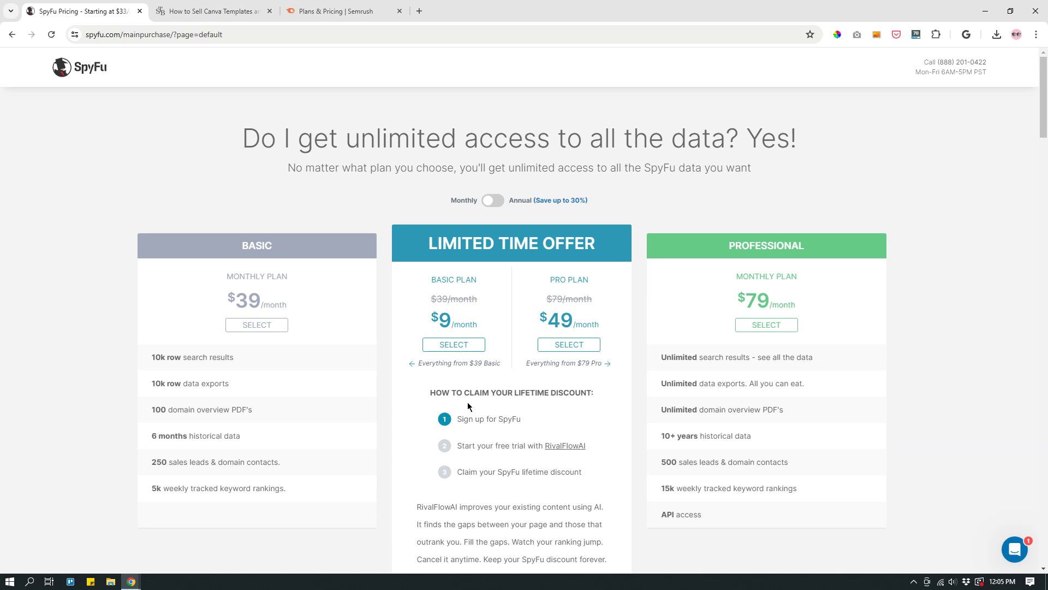
Step: Log in to SpyFu from its home page with the saved account credentials
{"action": "left_click", "coordinate": [90, 69]}
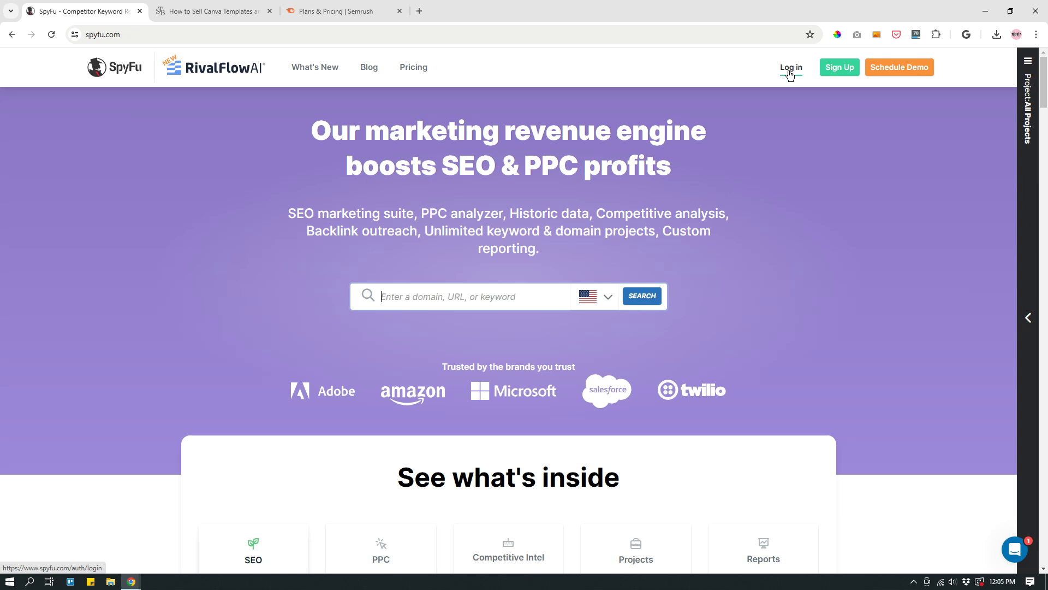
{"action": "left_click", "coordinate": [790, 73]}
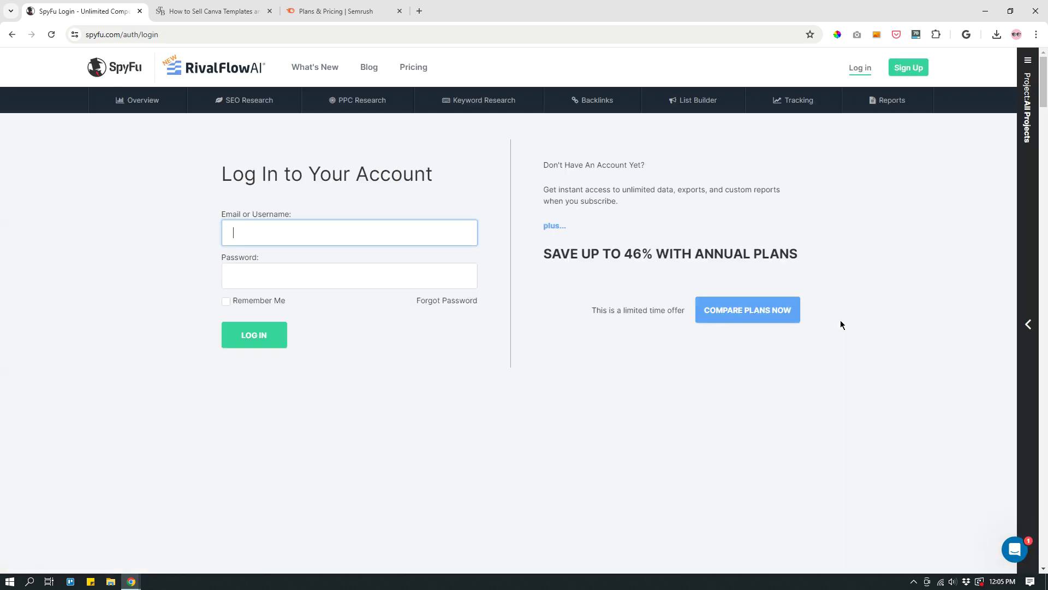
{"action": "left_click", "coordinate": [262, 335]}
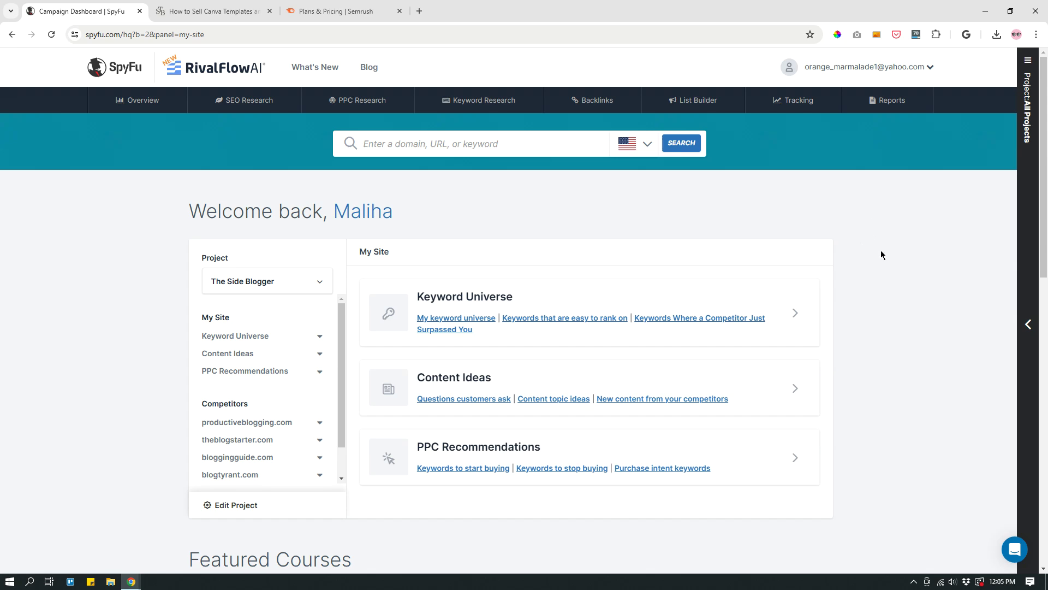
Step: Enter smartblogger.com in the dashboard's domain search box
{"action": "scroll", "coordinate": [897, 282], "scroll_direction": "down", "scroll_amount": 3}
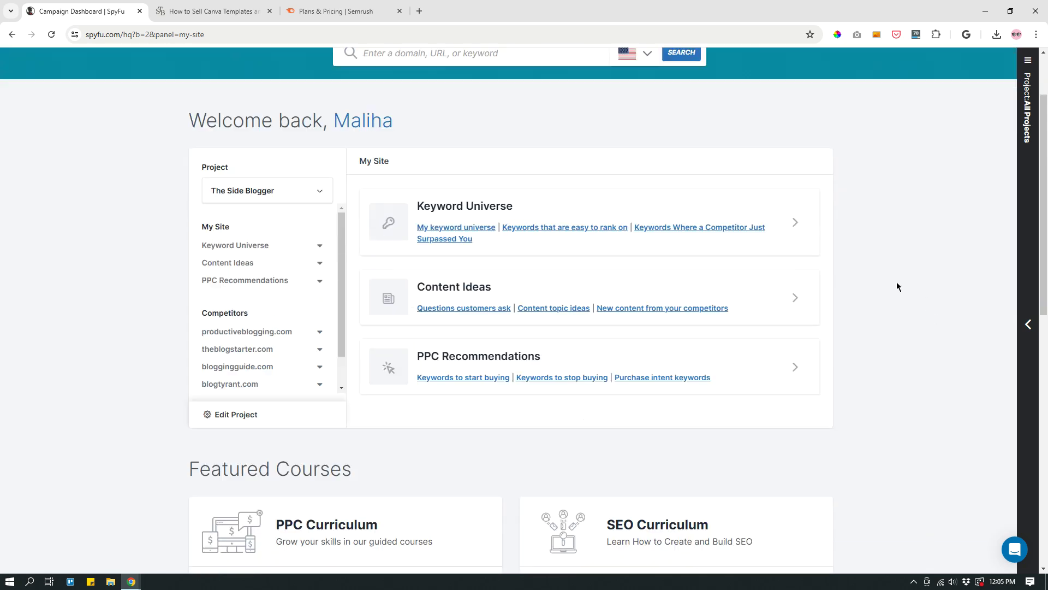
{"action": "scroll", "coordinate": [896, 282], "scroll_direction": "up", "scroll_amount": 3}
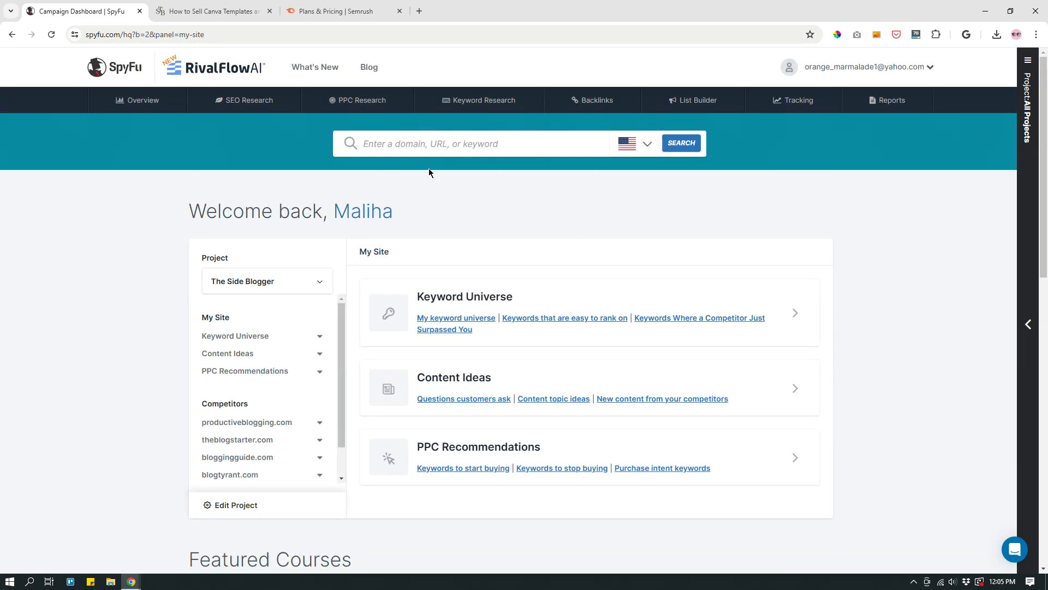
{"action": "left_click", "coordinate": [429, 143]}
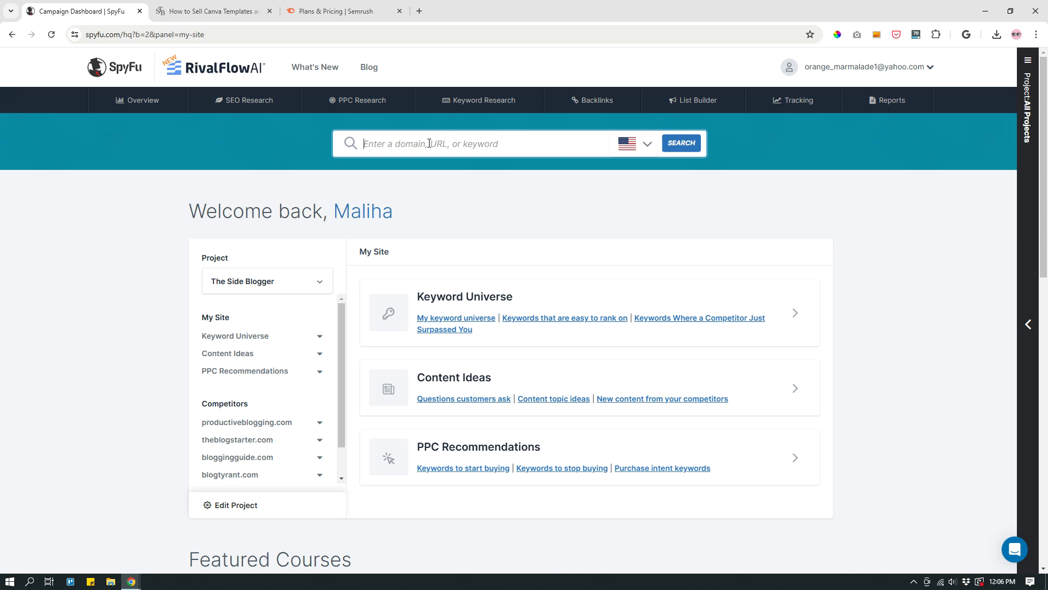
{"action": "type", "text": "smartblogger.com"}
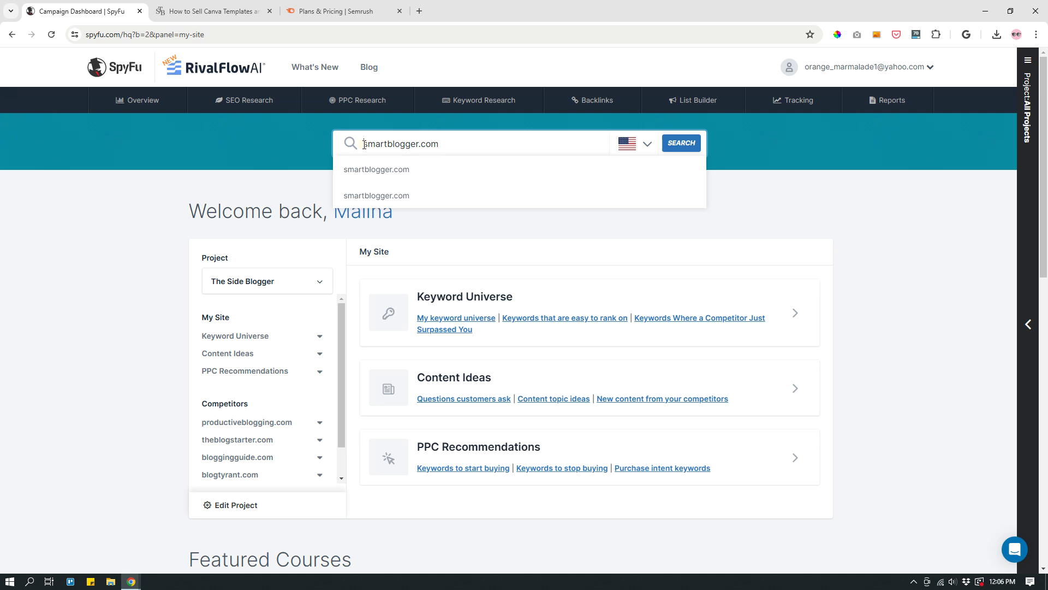
Step: Search smartblogger.com and open its SEO Research overview, highlighting the report sections
{"action": "left_click", "coordinate": [670, 148]}
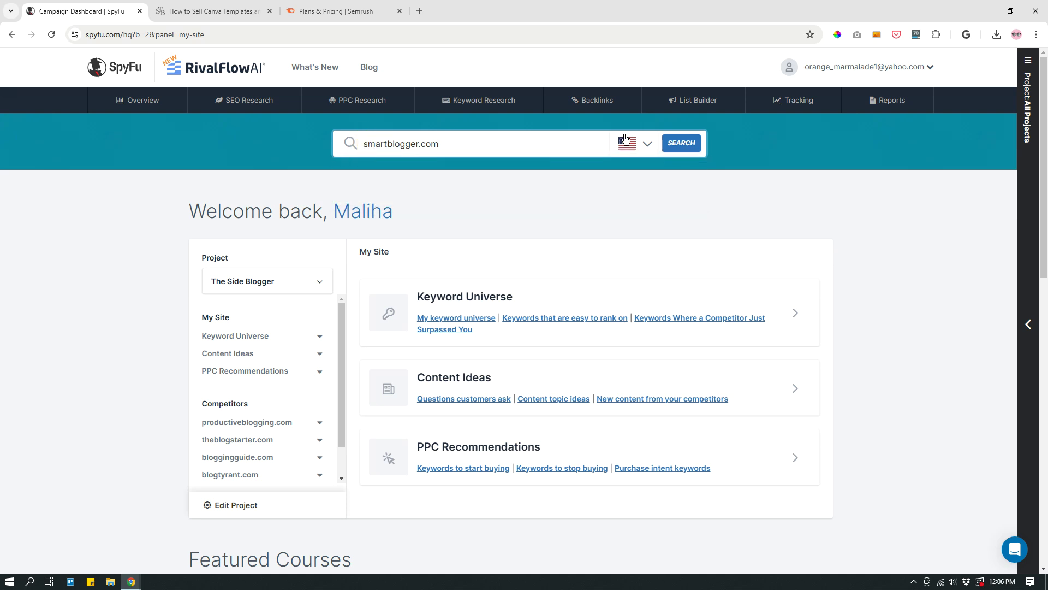
{"action": "left_click", "coordinate": [681, 144]}
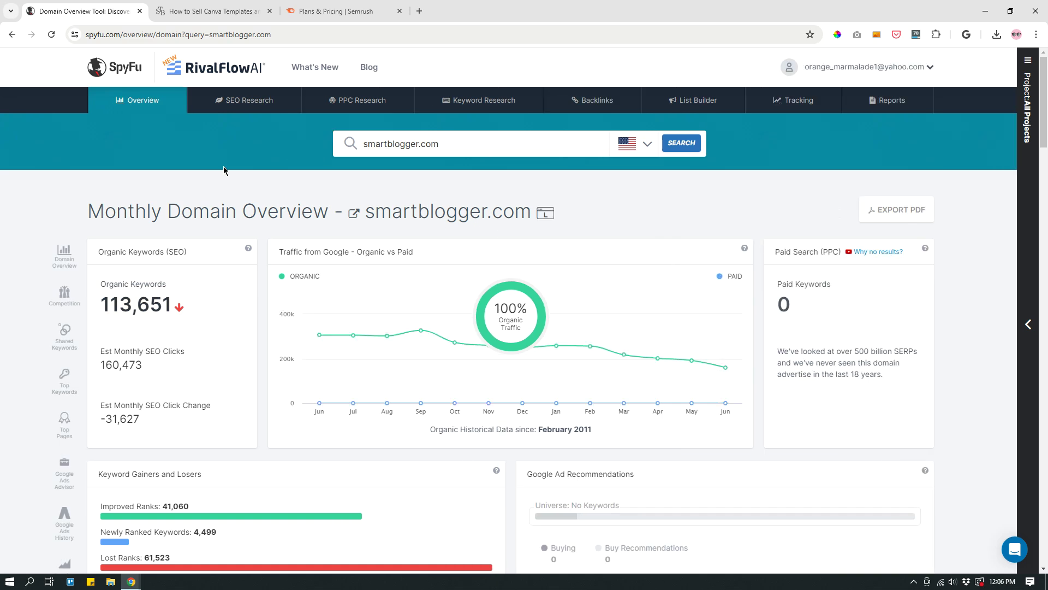
{"action": "mouse_move", "coordinate": [223, 110]}
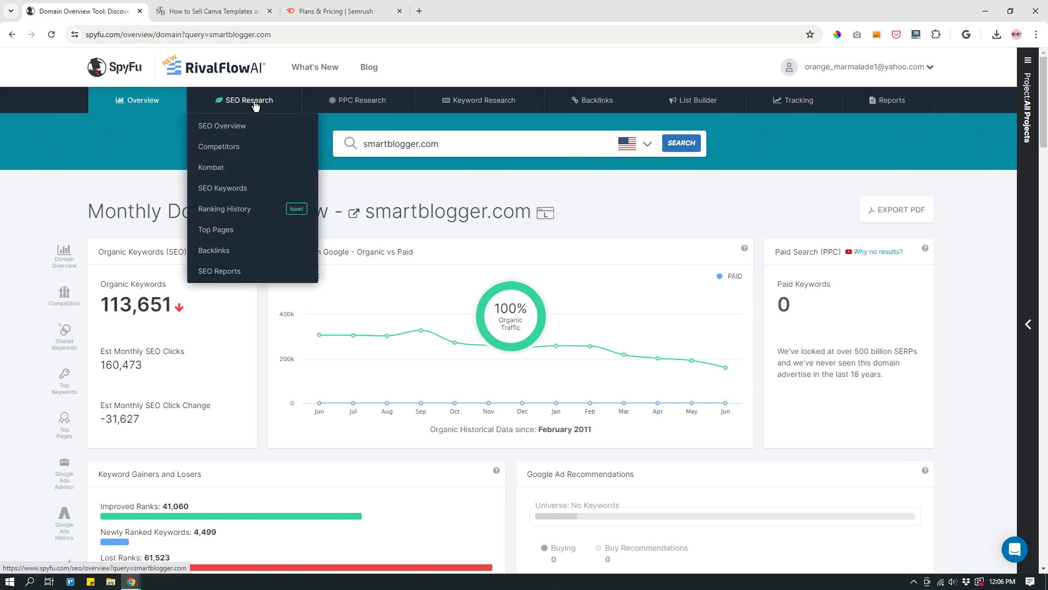
{"action": "left_click", "coordinate": [254, 105]}
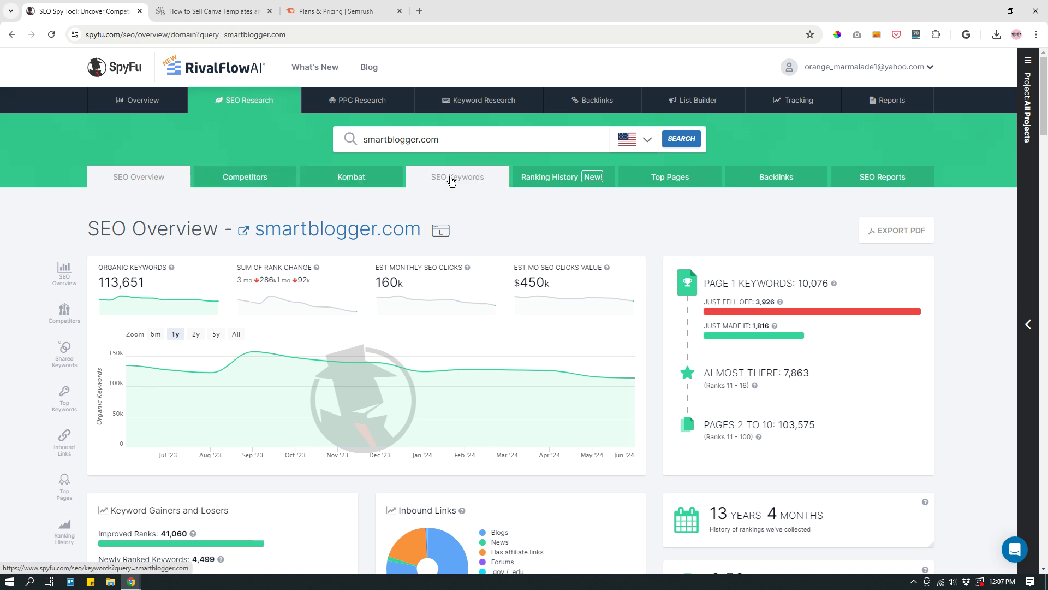
{"action": "left_click_drag", "start_coordinate": [961, 176], "coordinate": [519, 211]}
{"action": "left_click", "coordinate": [535, 213]}
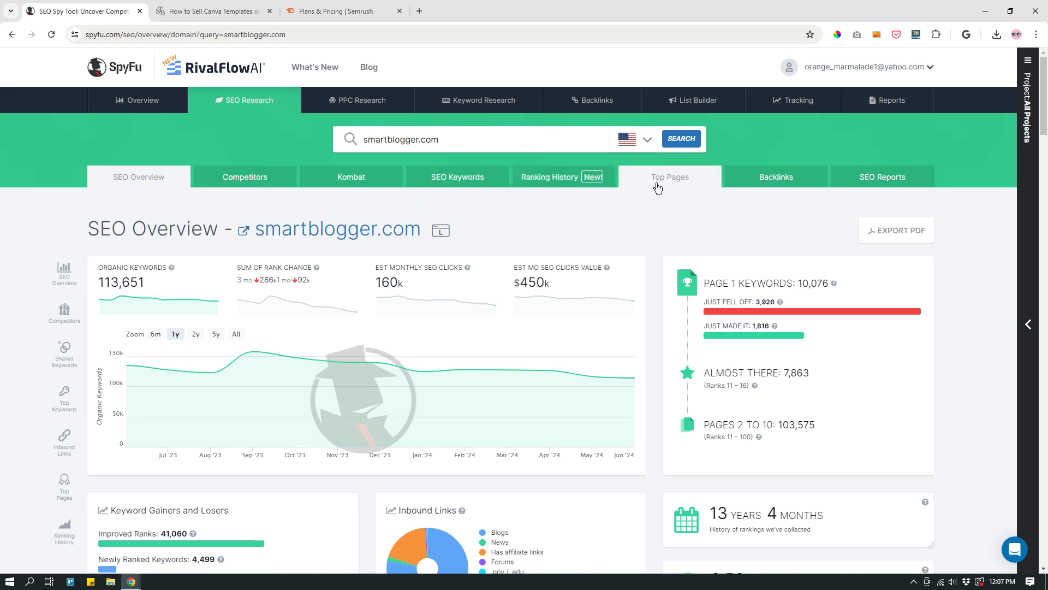
{"action": "left_click", "coordinate": [674, 185]}
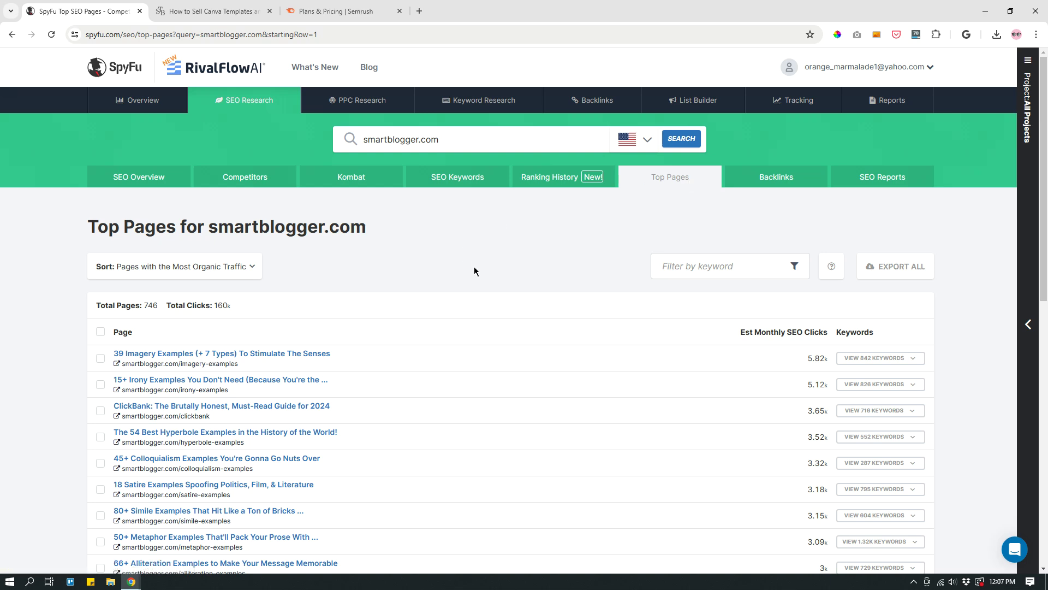
{"action": "scroll", "coordinate": [475, 272], "scroll_direction": "down", "scroll_amount": 3}
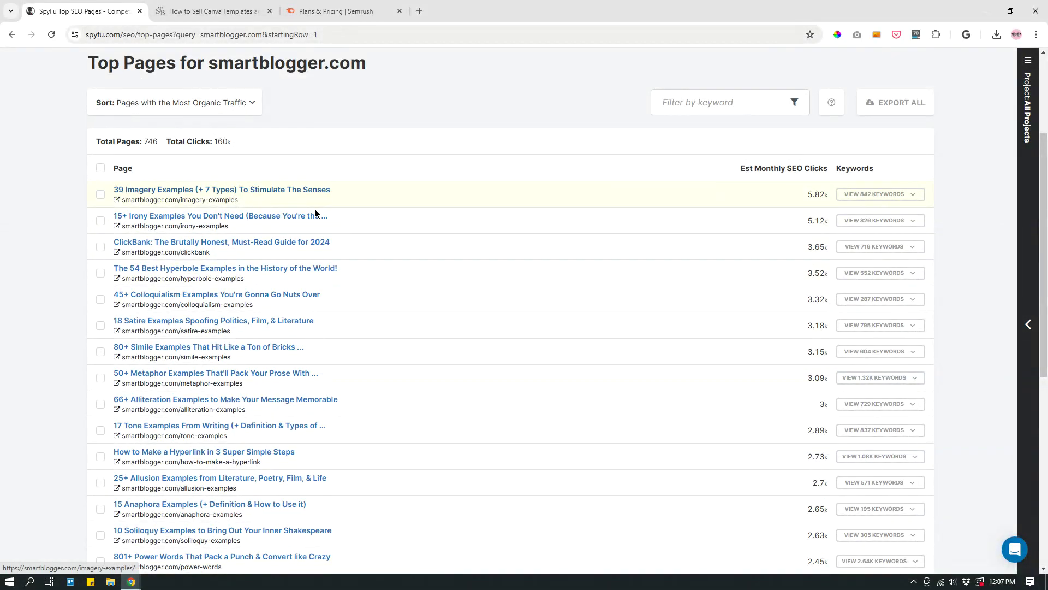
{"action": "scroll", "coordinate": [424, 270], "scroll_direction": "up", "scroll_amount": 2}
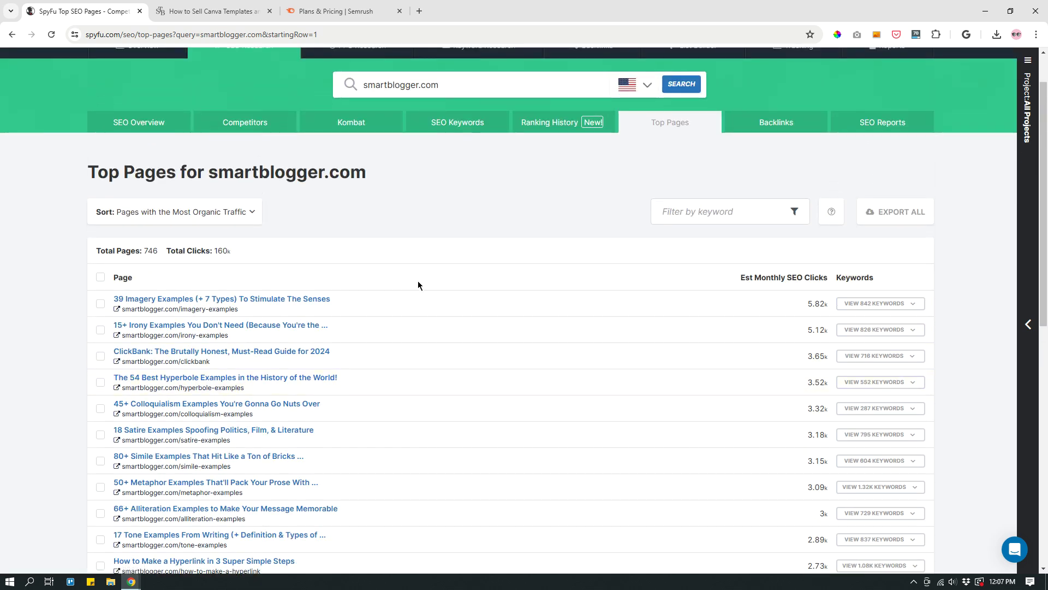
{"action": "scroll", "coordinate": [420, 285], "scroll_direction": "up", "scroll_amount": 1}
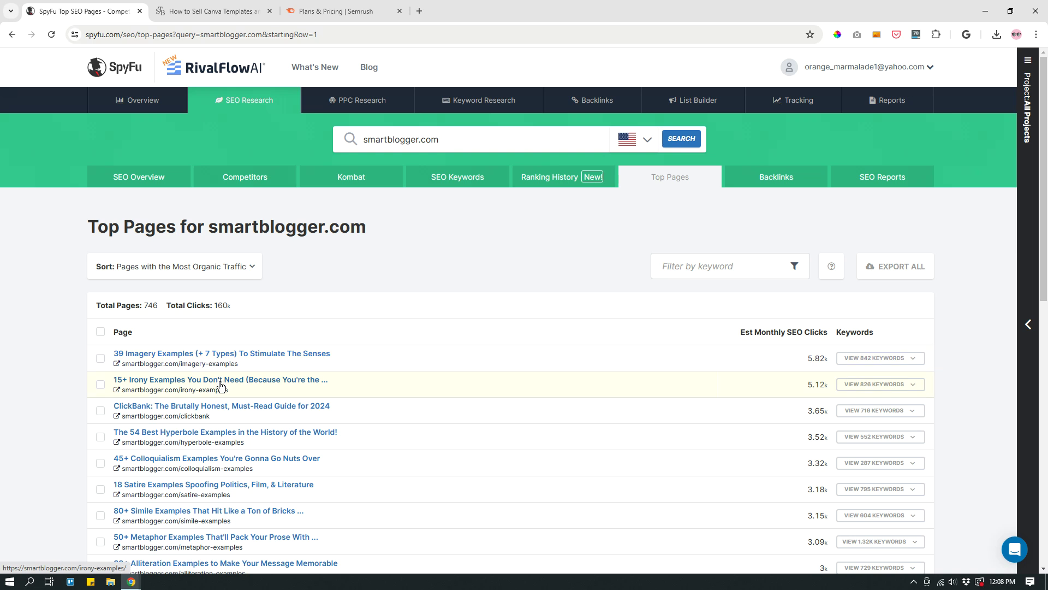
{"action": "scroll", "coordinate": [381, 357], "scroll_direction": "down", "scroll_amount": 2}
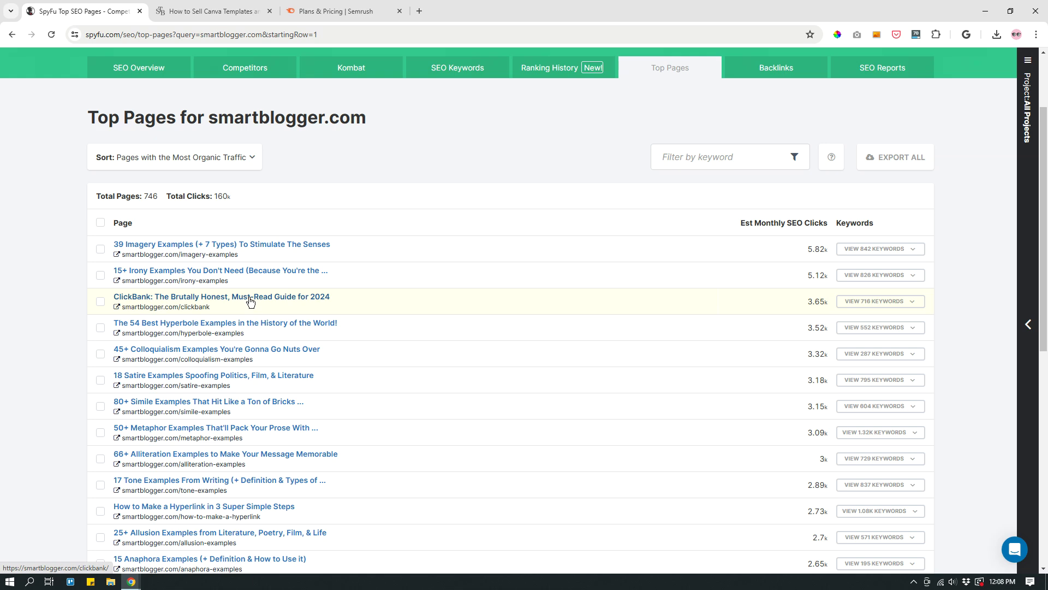
{"action": "scroll", "coordinate": [234, 265], "scroll_direction": "down", "scroll_amount": 2}
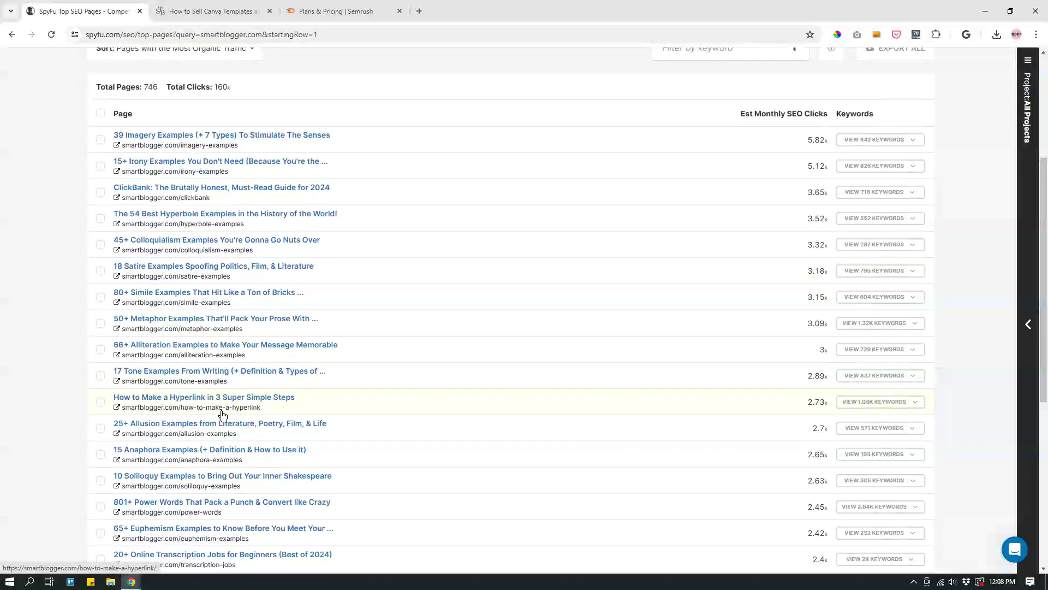
{"action": "scroll", "coordinate": [224, 429], "scroll_direction": "up", "scroll_amount": 3}
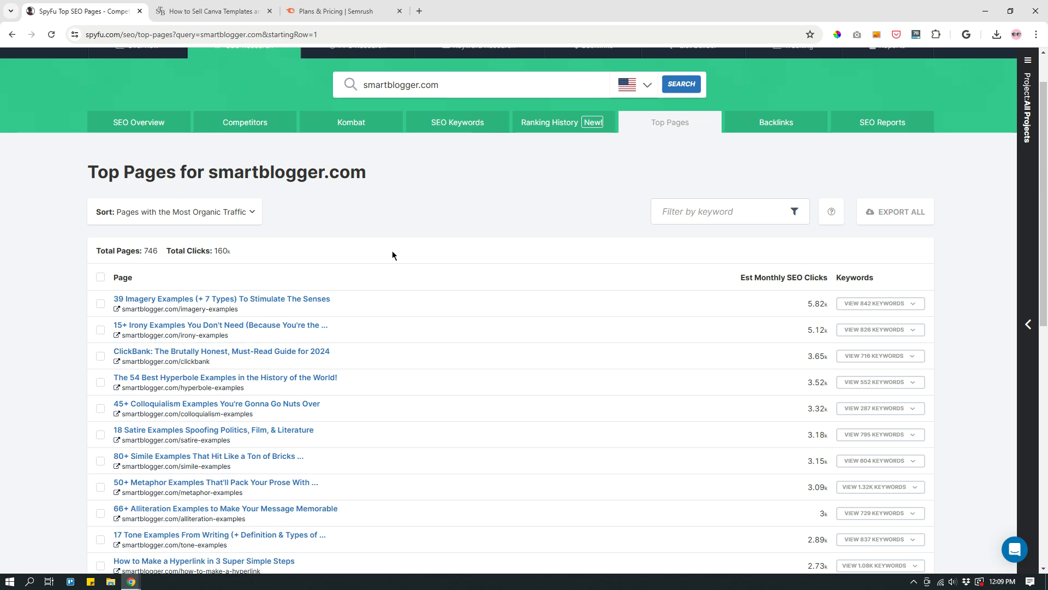
Step: Search Google for '15 keto friendly began recipes' in a new tab and scan the results
{"action": "left_click", "coordinate": [419, 11]}
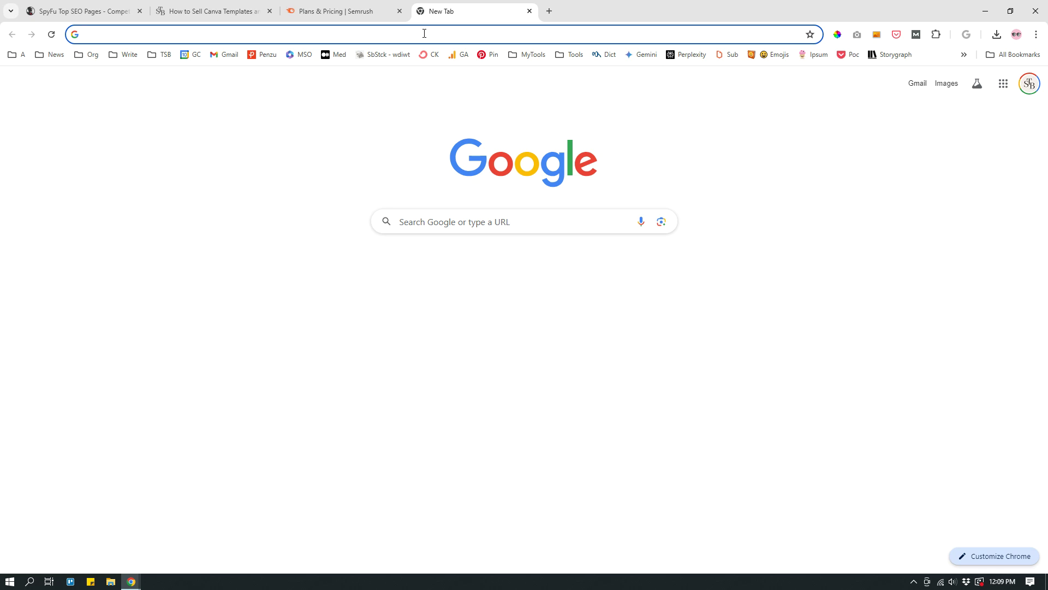
{"action": "type", "text": "1"}
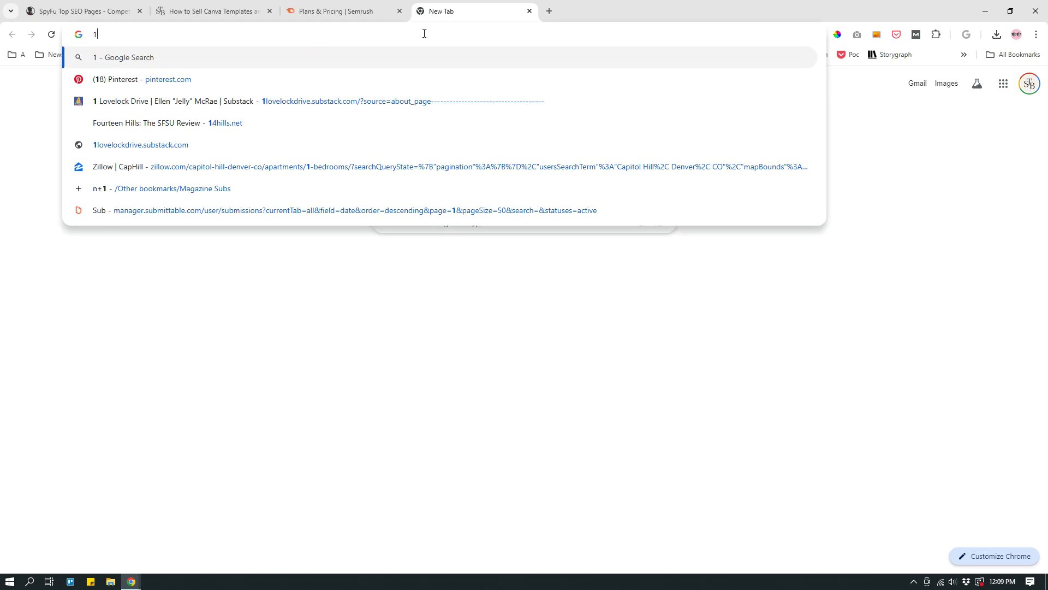
{"action": "type", "text": "5 ket"}
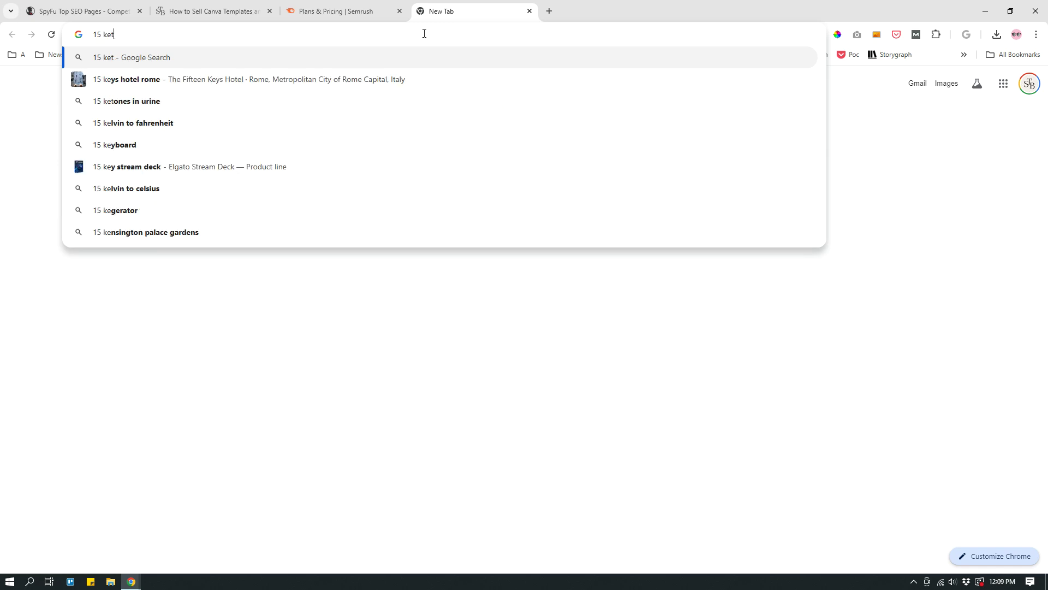
{"action": "type", "text": "o friendl"}
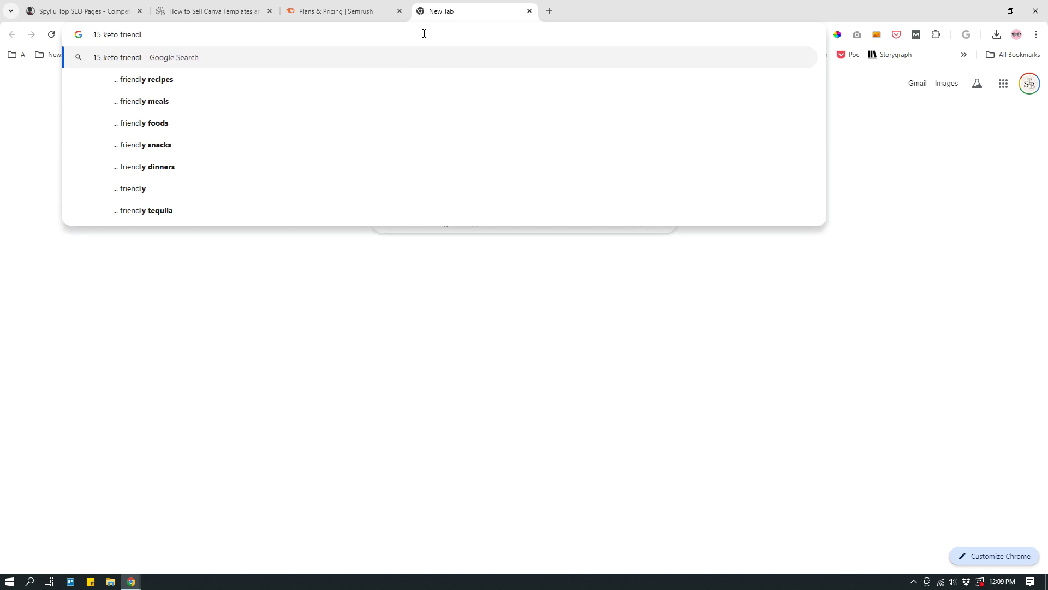
{"action": "type", "text": "y began recipes"}
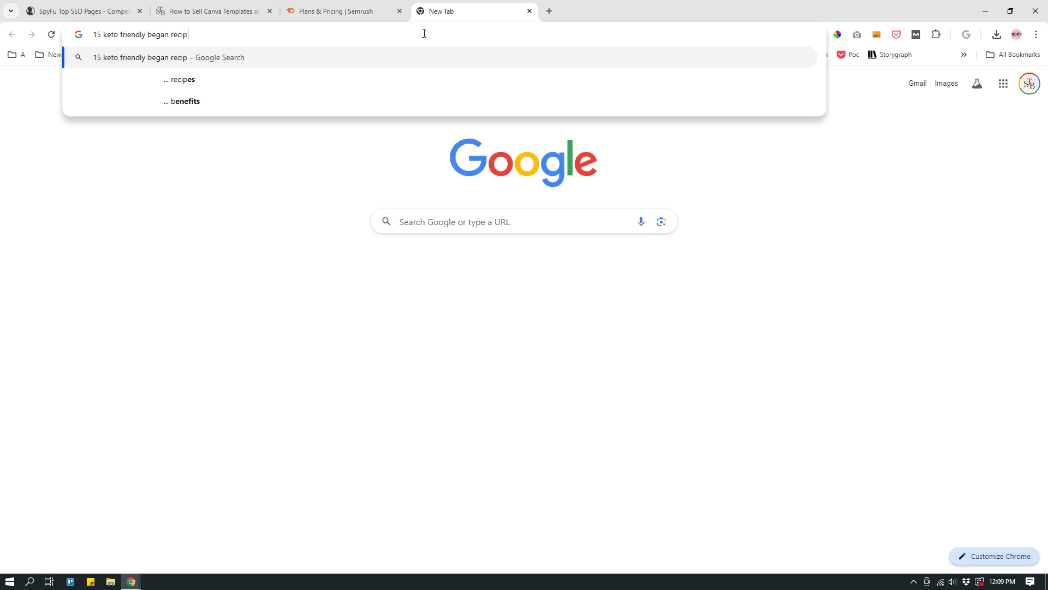
{"action": "key", "text": "Return"}
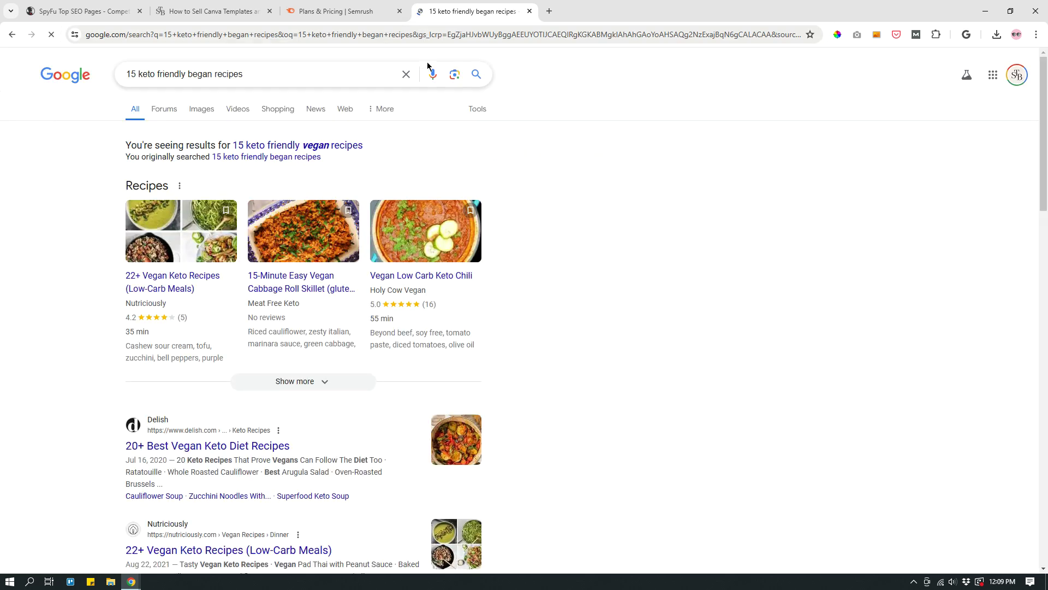
{"action": "scroll", "coordinate": [455, 185], "scroll_direction": "down", "scroll_amount": 3}
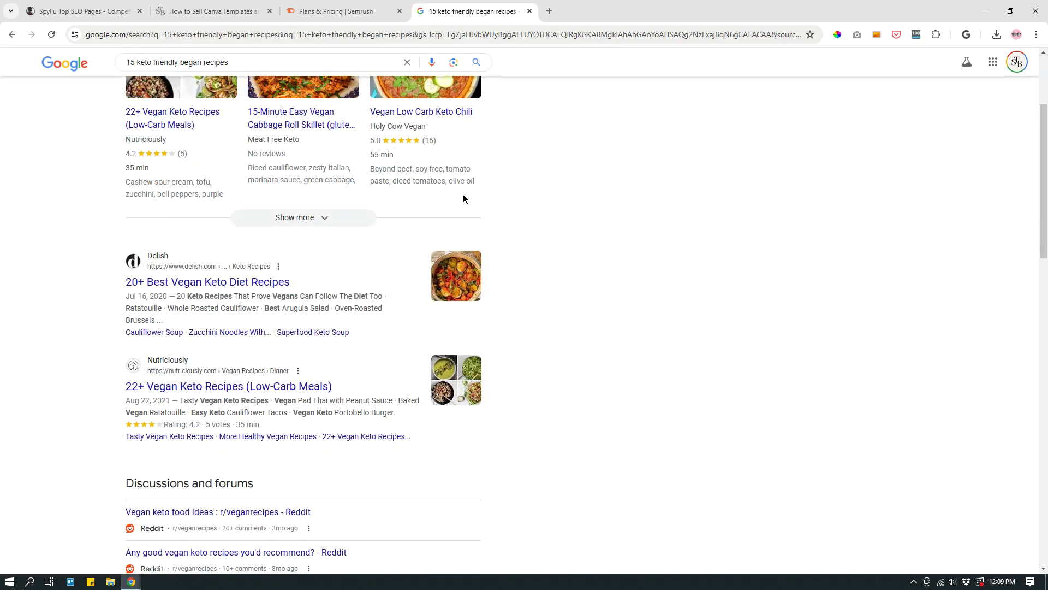
{"action": "scroll", "coordinate": [628, 283], "scroll_direction": "up", "scroll_amount": 2}
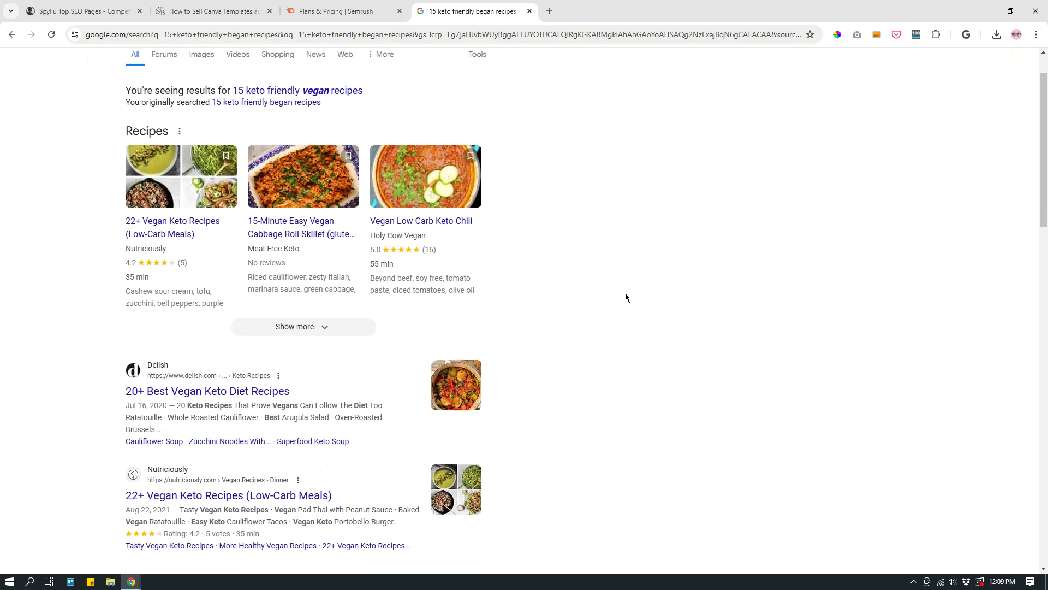
{"action": "scroll", "coordinate": [625, 288], "scroll_direction": "down", "scroll_amount": 3}
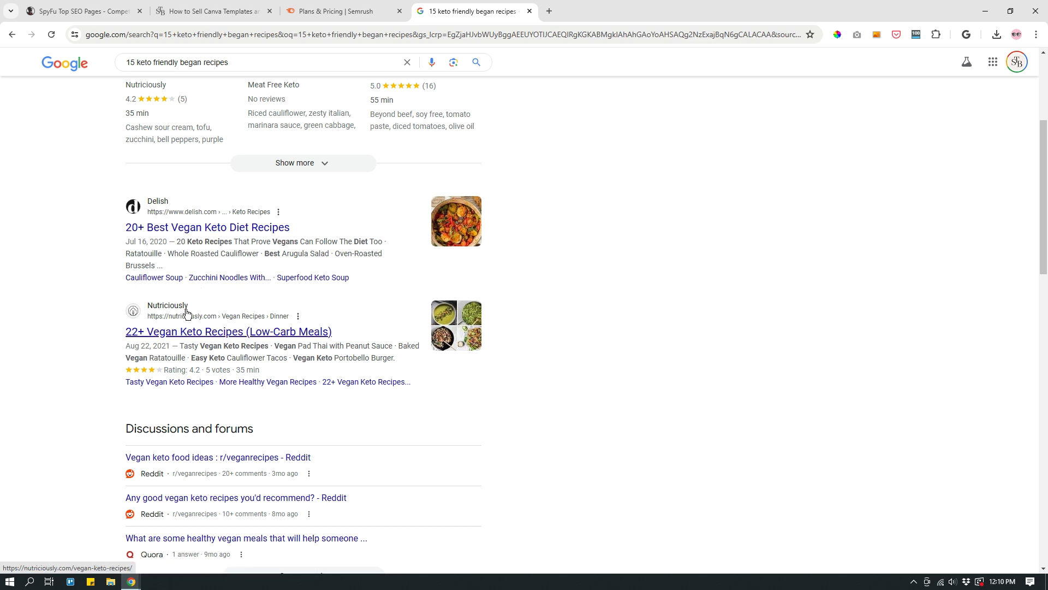
{"action": "scroll", "coordinate": [443, 326], "scroll_direction": "down", "scroll_amount": 5}
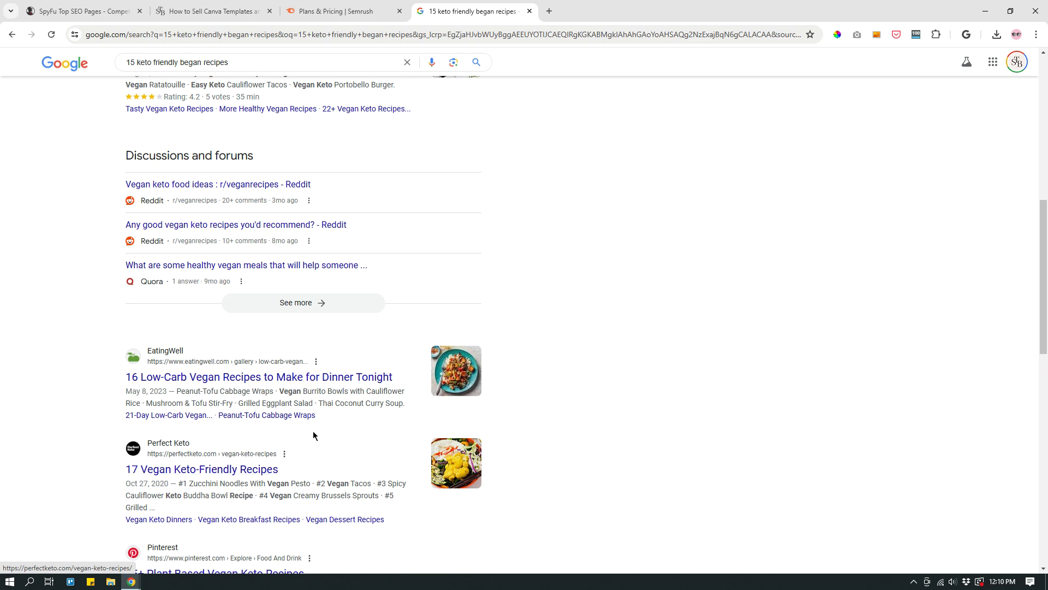
{"action": "scroll", "coordinate": [313, 436], "scroll_direction": "down", "scroll_amount": 1}
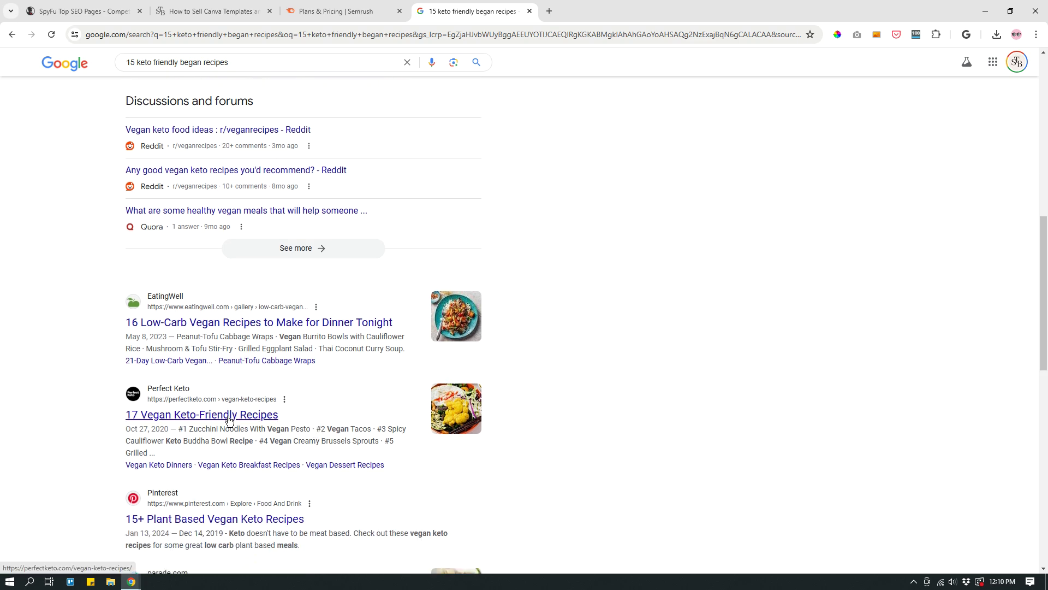
{"action": "scroll", "coordinate": [276, 393], "scroll_direction": "up", "scroll_amount": 5}
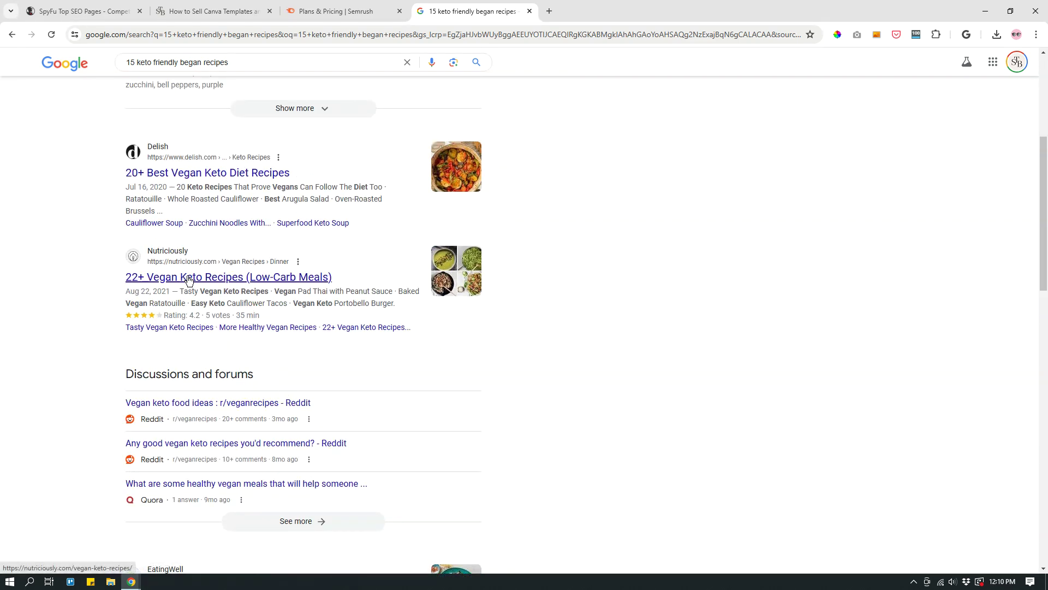
Step: Open Nutriciously's '22+ Vegan Keto Recipes (Low-Carb Meals)' article from the results
{"action": "left_click", "coordinate": [185, 277]}
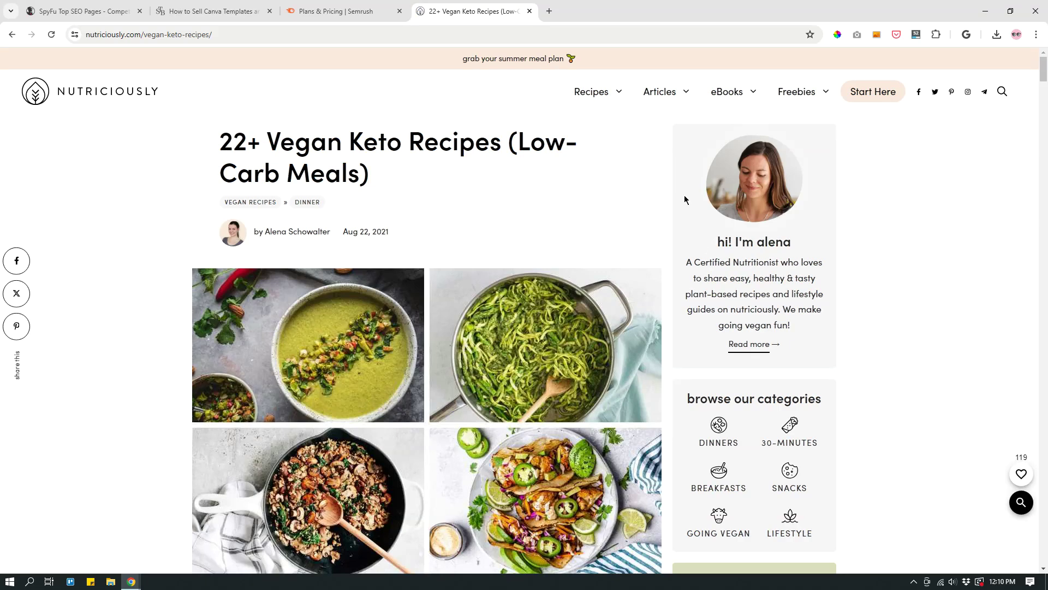
{"action": "scroll", "coordinate": [513, 238], "scroll_direction": "down", "scroll_amount": 6}
{"action": "scroll", "coordinate": [517, 280], "scroll_direction": "up", "scroll_amount": 6}
Step: Go to Nutriciously's homepage, select its nutriciously.com address, and return to SpyFu's Top Pages
{"action": "left_click_drag", "start_coordinate": [141, 36], "coordinate": [77, 36]}
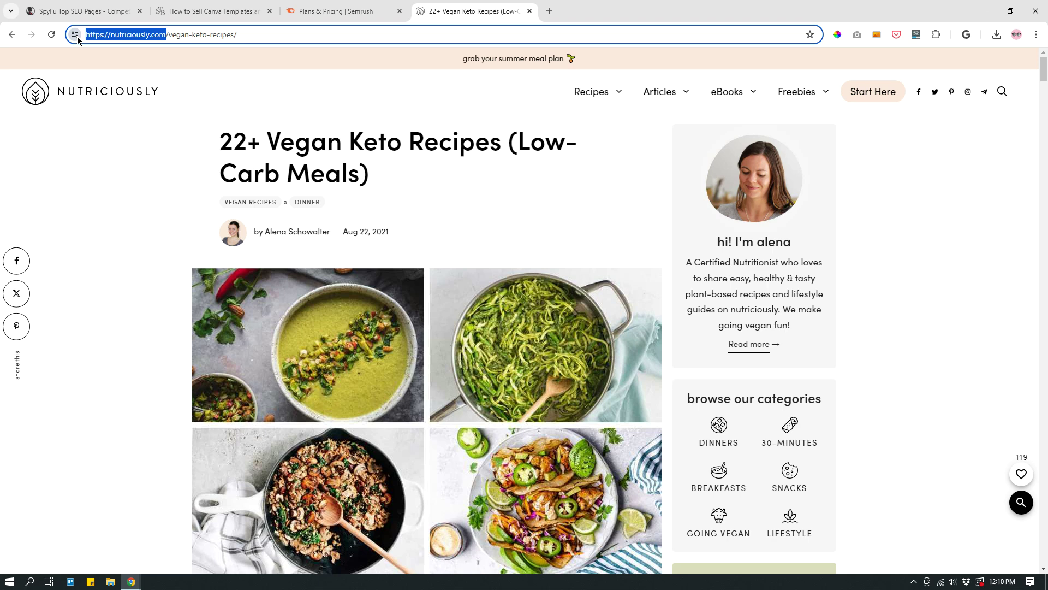
{"action": "left_click", "coordinate": [158, 33]}
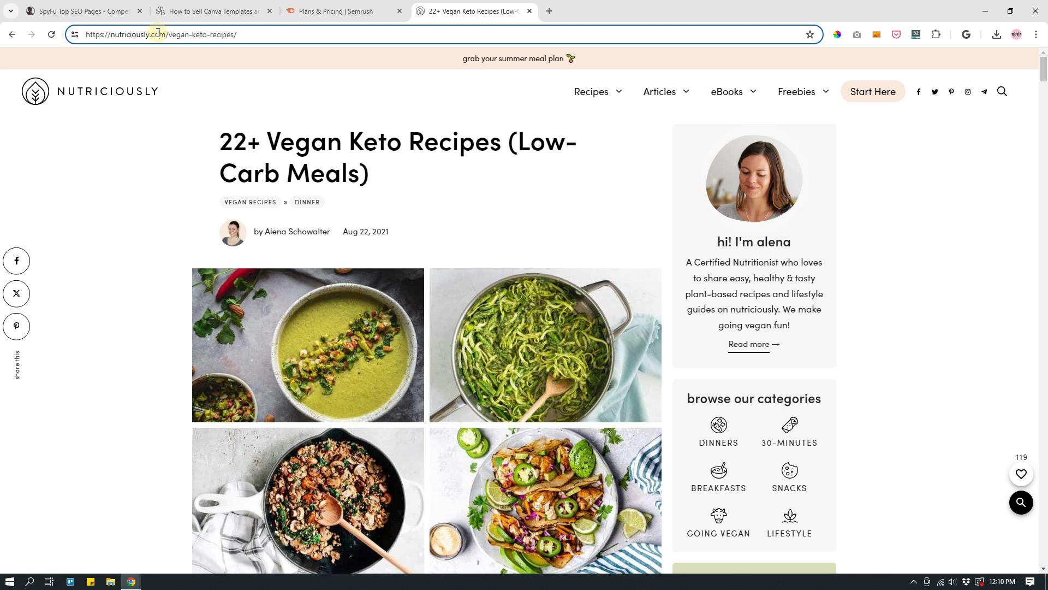
{"action": "left_click_drag", "start_coordinate": [166, 34], "coordinate": [87, 40]}
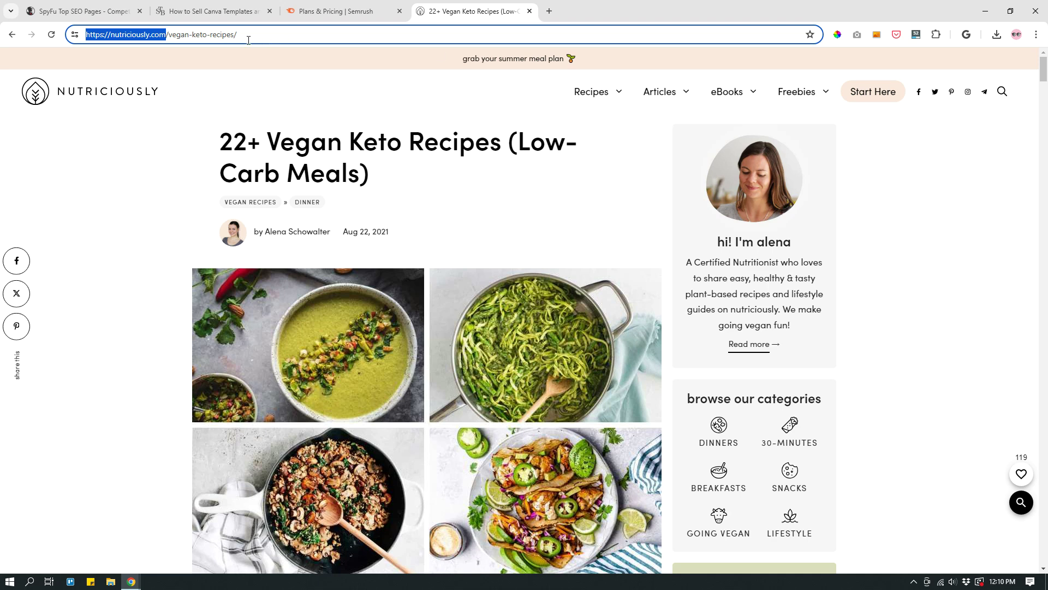
{"action": "left_click", "coordinate": [117, 98]}
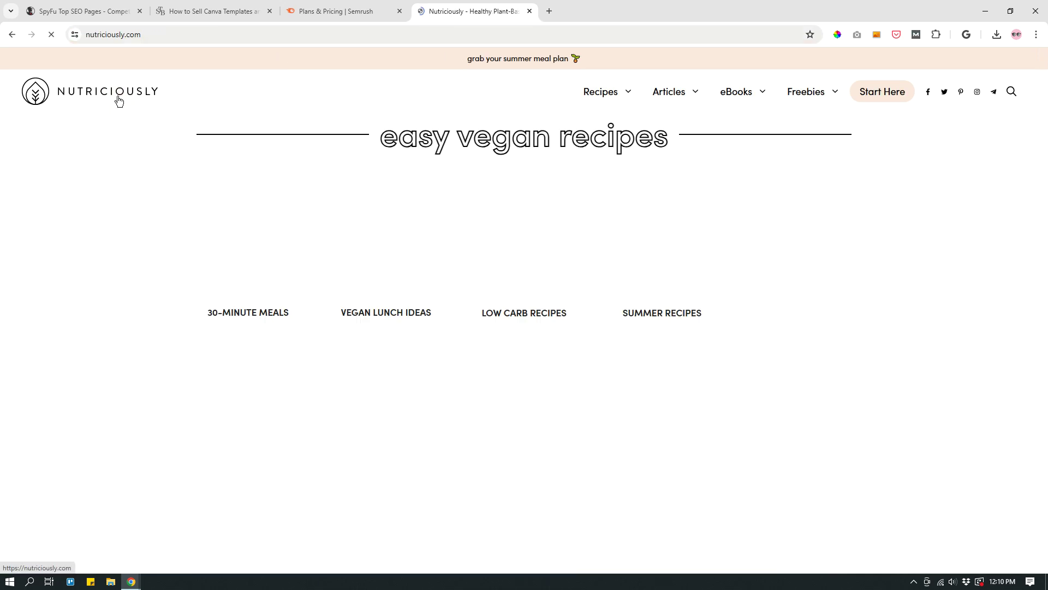
{"action": "left_click", "coordinate": [187, 34]}
{"action": "key", "text": "ctrl+c"}
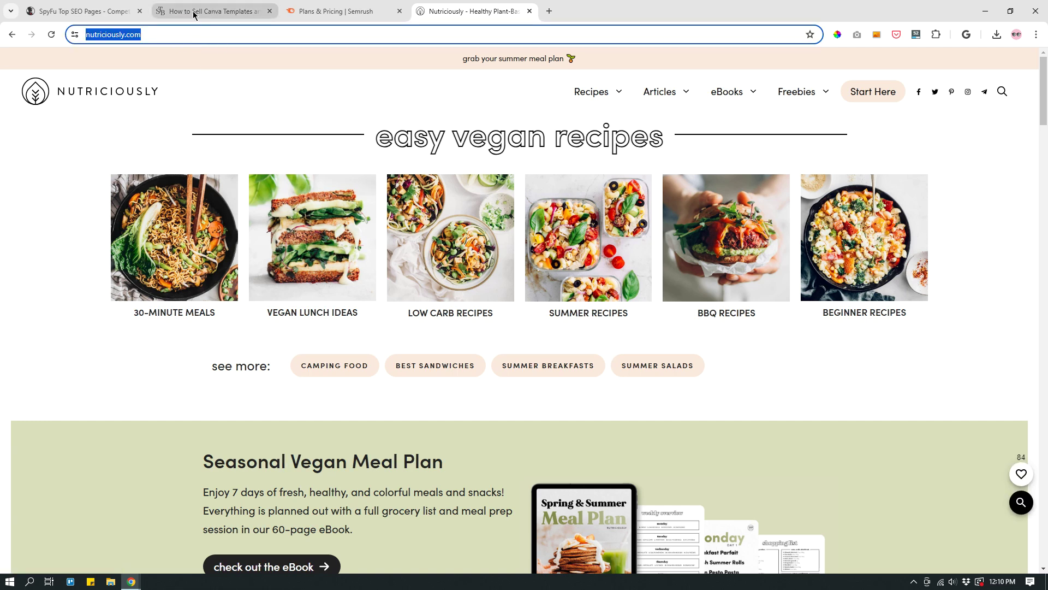
{"action": "left_click", "coordinate": [79, 11]}
{"action": "left_click", "coordinate": [484, 80]}
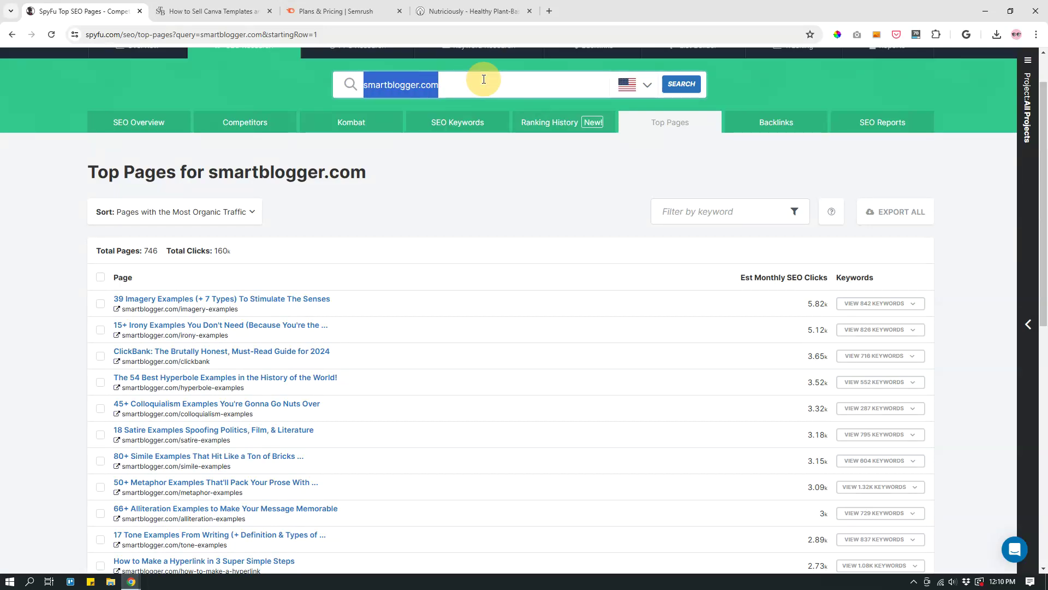
{"action": "key", "text": "ctrl+v"}
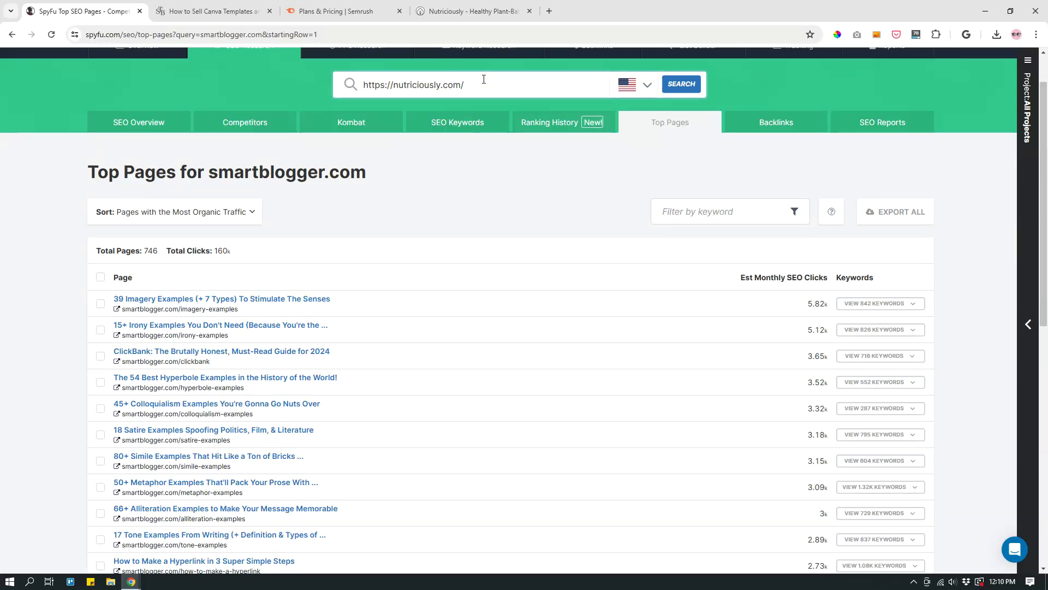
{"action": "left_click", "coordinate": [682, 86]}
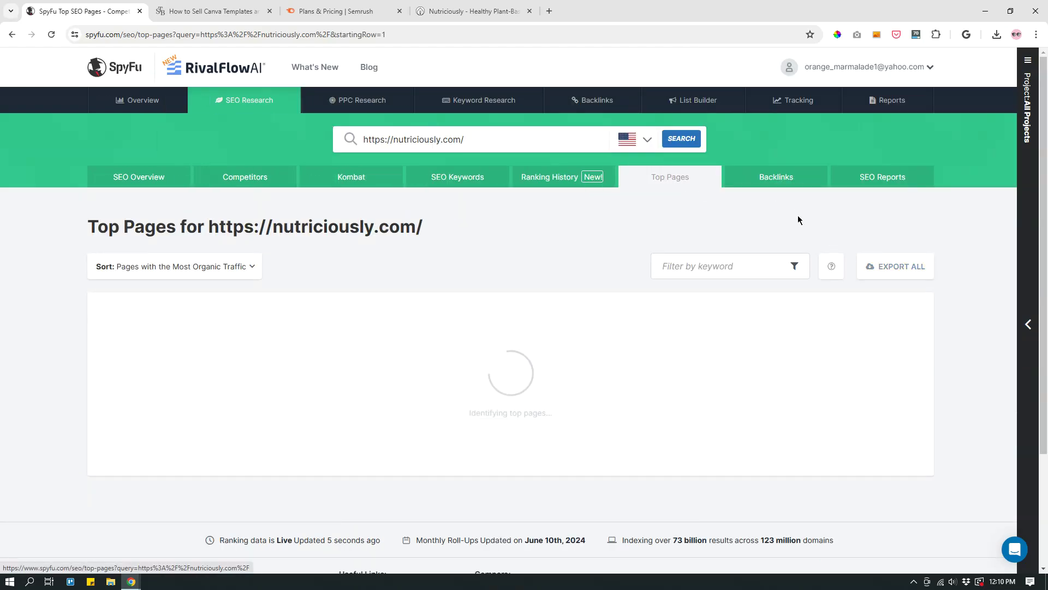
{"action": "scroll", "coordinate": [549, 326], "scroll_direction": "down", "scroll_amount": 2}
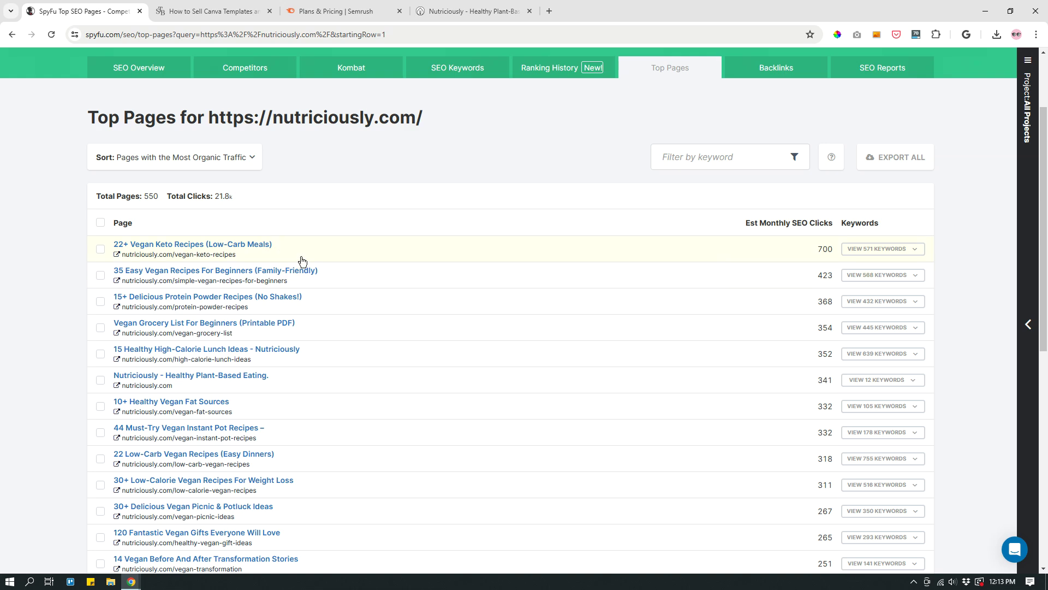
{"action": "scroll", "coordinate": [424, 269], "scroll_direction": "up", "scroll_amount": 2}
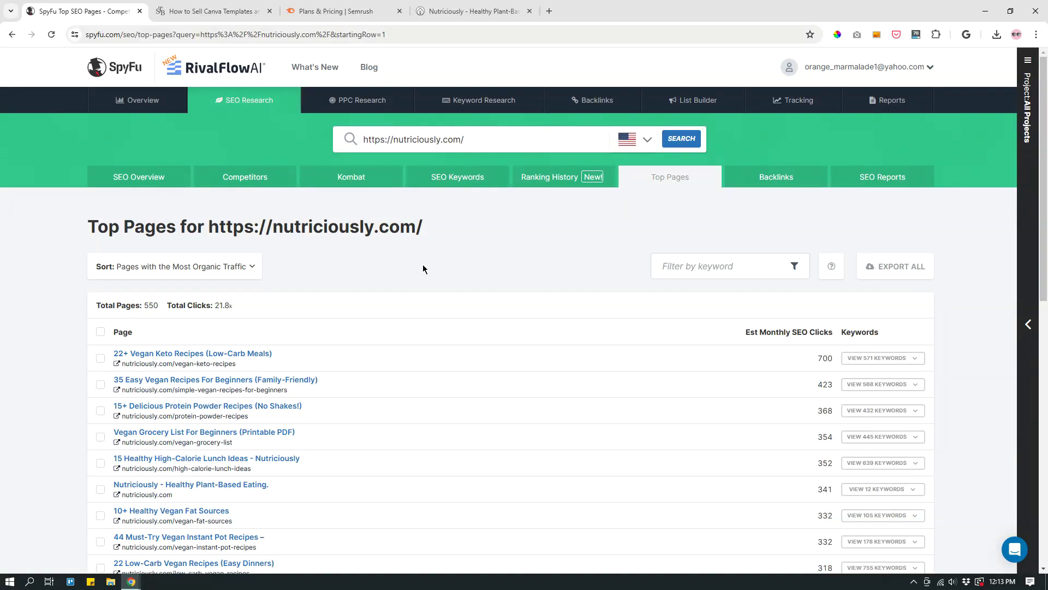